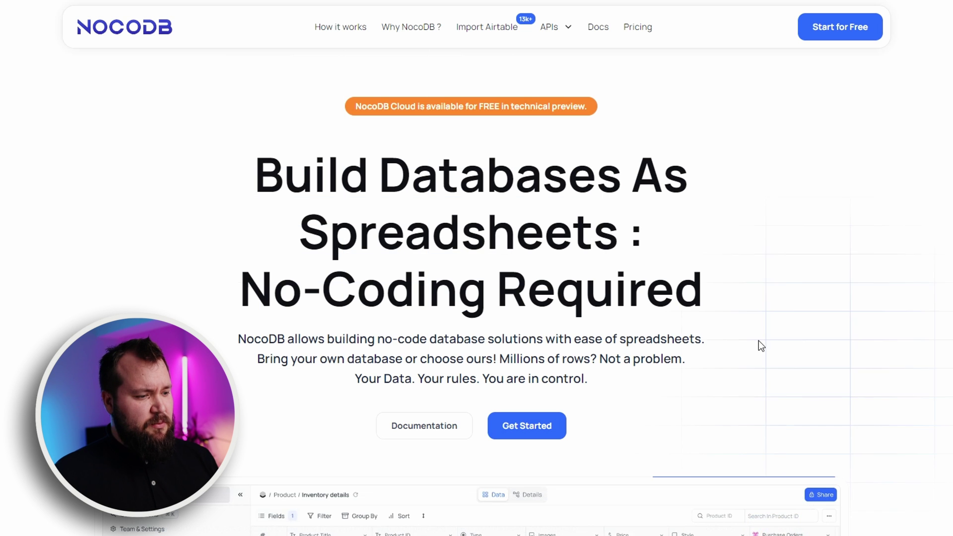
Examine the NocoDB homepage's product preview, trusted organisations section and Cloud technical preview banner
scroll(576, 248, down, 5)
scroll(485, 264, down, 6)
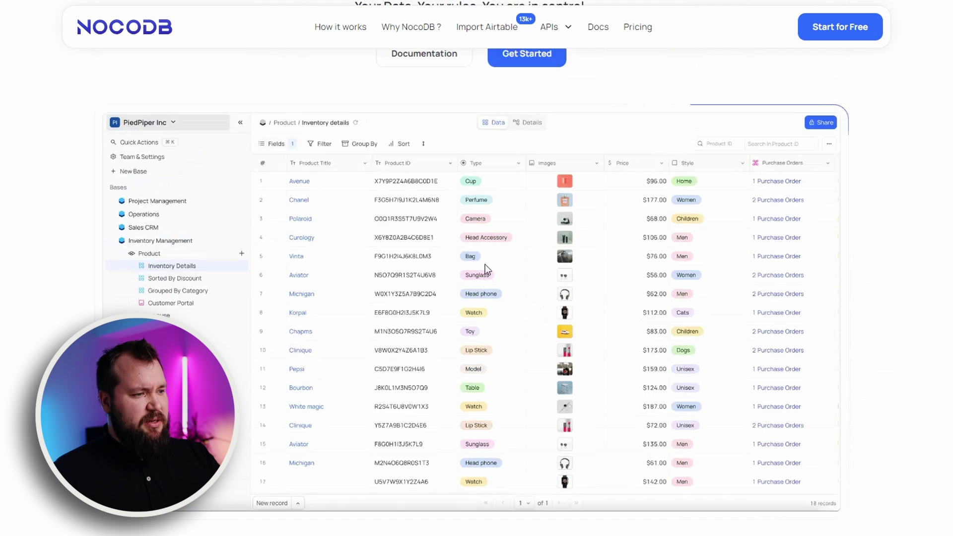
scroll(487, 266, up, 3)
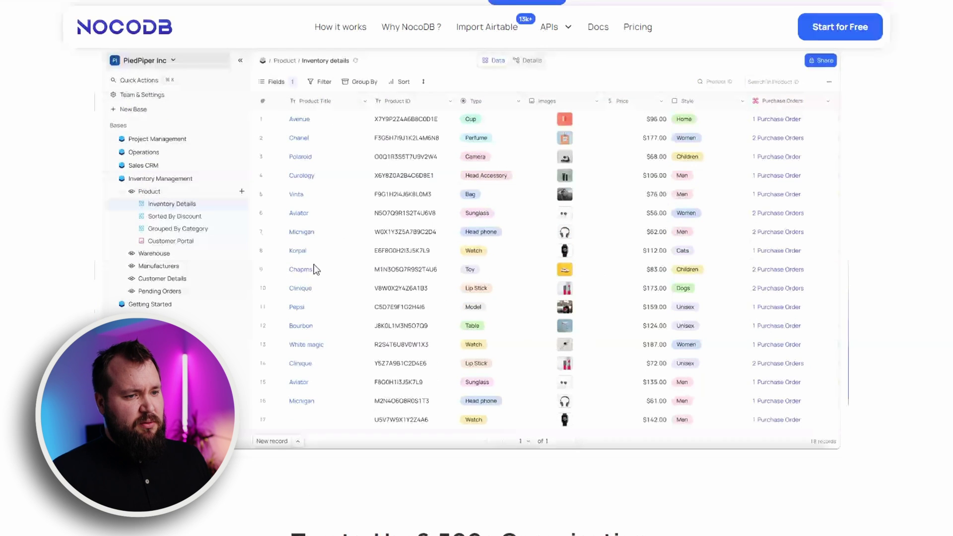
scroll(707, 262, down, 7)
scroll(452, 196, down, 2)
scroll(185, 181, up, 4)
drag(425, 172, 377, 174)
click(638, 170)
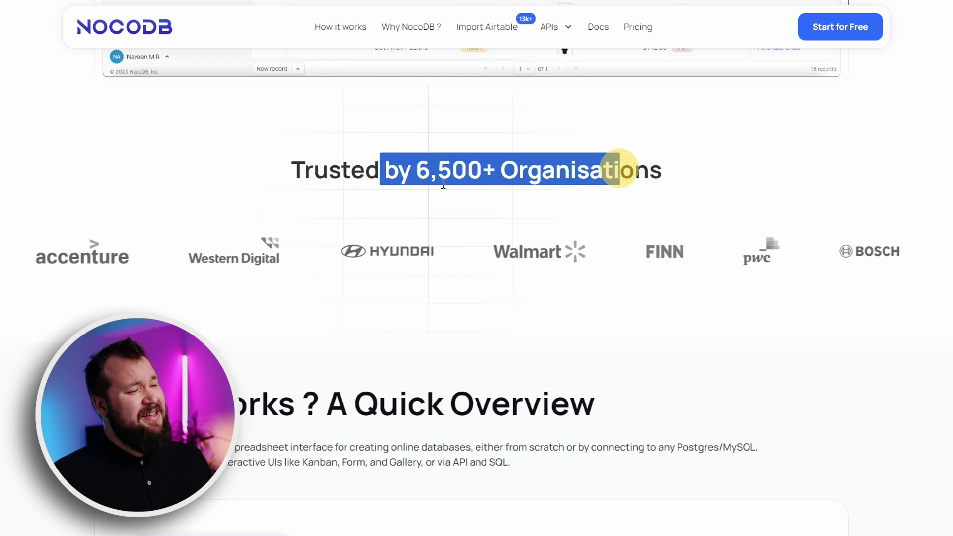
scroll(444, 139, up, 12)
scroll(445, 139, up, 1)
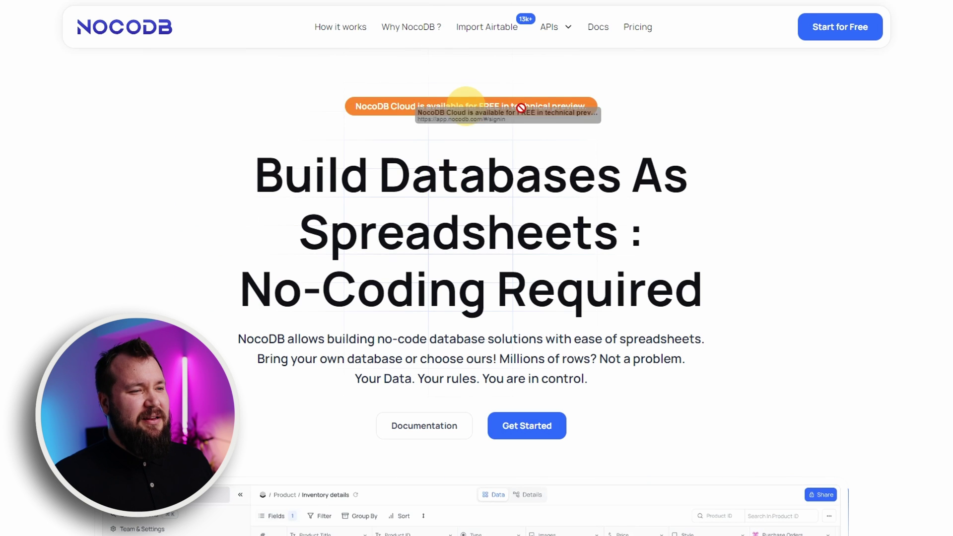
Examine the homepage's How It Works overview diagram and the section on views for data
scroll(535, 219, down, 13)
click(475, 178)
scroll(475, 175, down, 6)
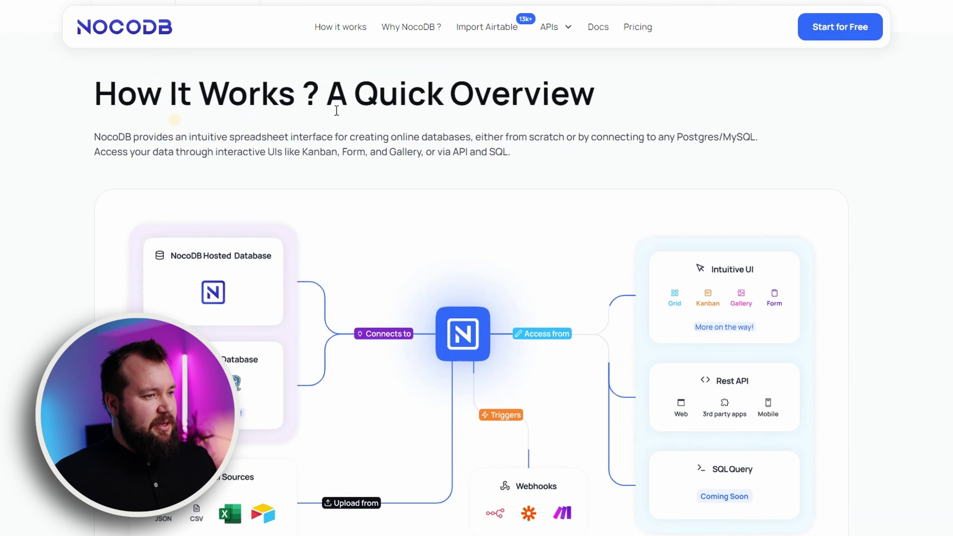
drag(199, 94, 483, 139)
scroll(480, 286, down, 2)
scroll(479, 287, down, 1)
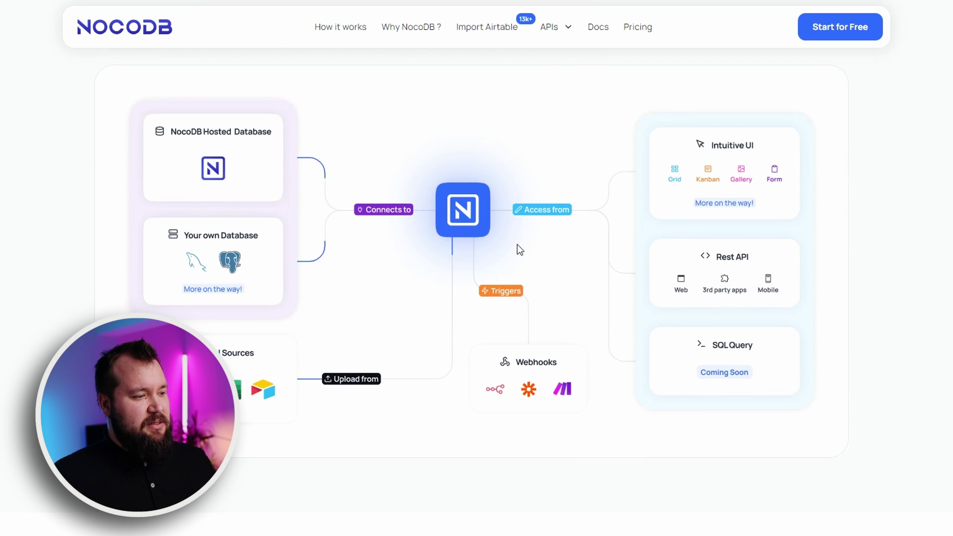
scroll(546, 126, down, 2)
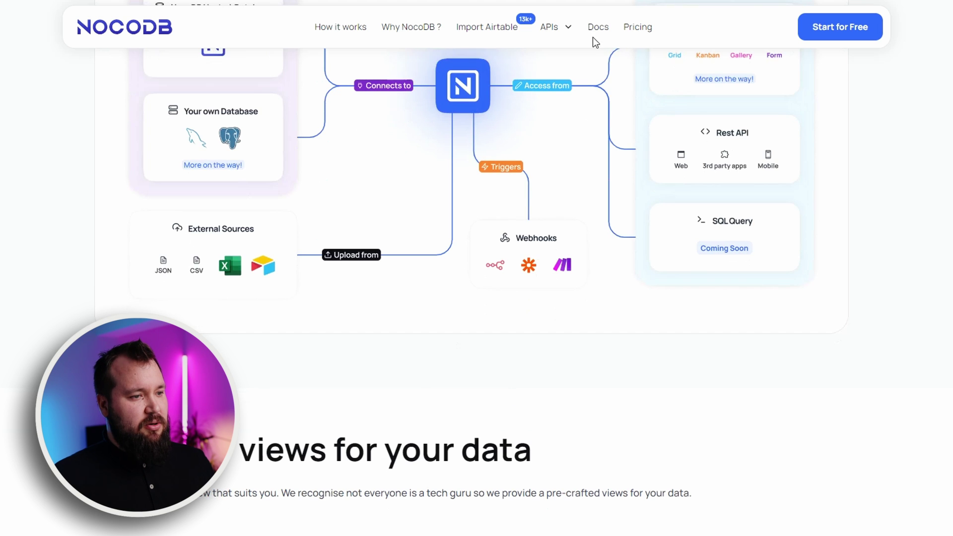
scroll(655, 278, down, 4)
scroll(669, 264, down, 6)
scroll(641, 270, up, 20)
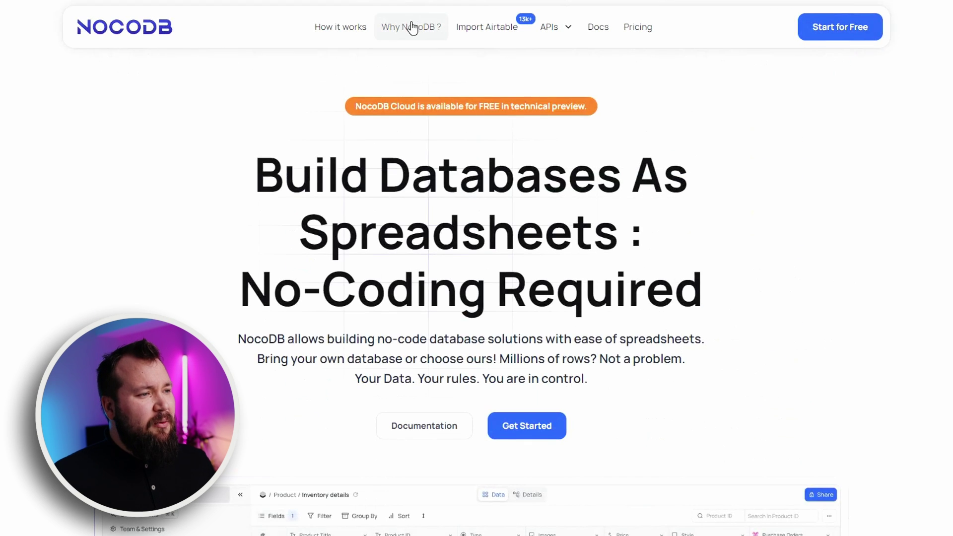
Open the Meta APIs (v2) reference from the website and look through the DB Table endpoints
click(557, 35)
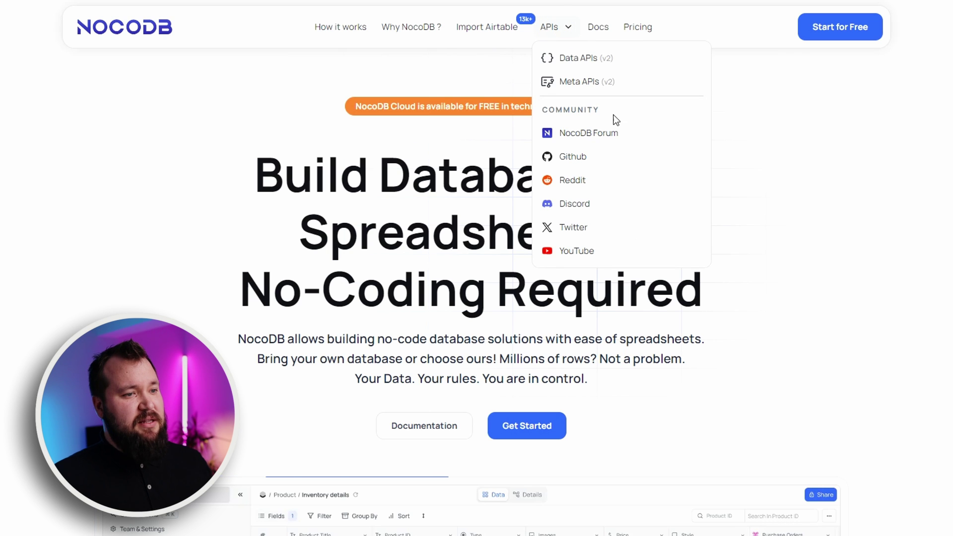
click(612, 81)
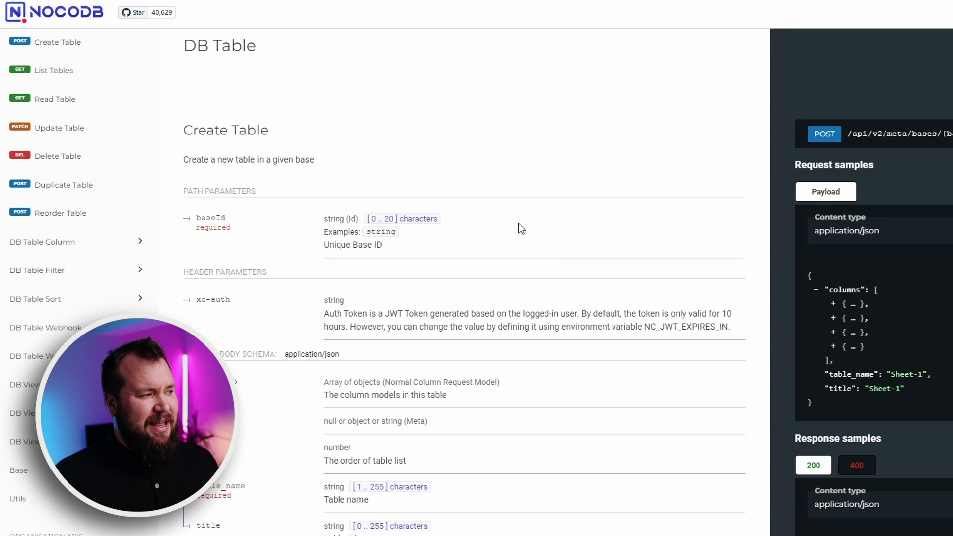
scroll(508, 198, up, 15)
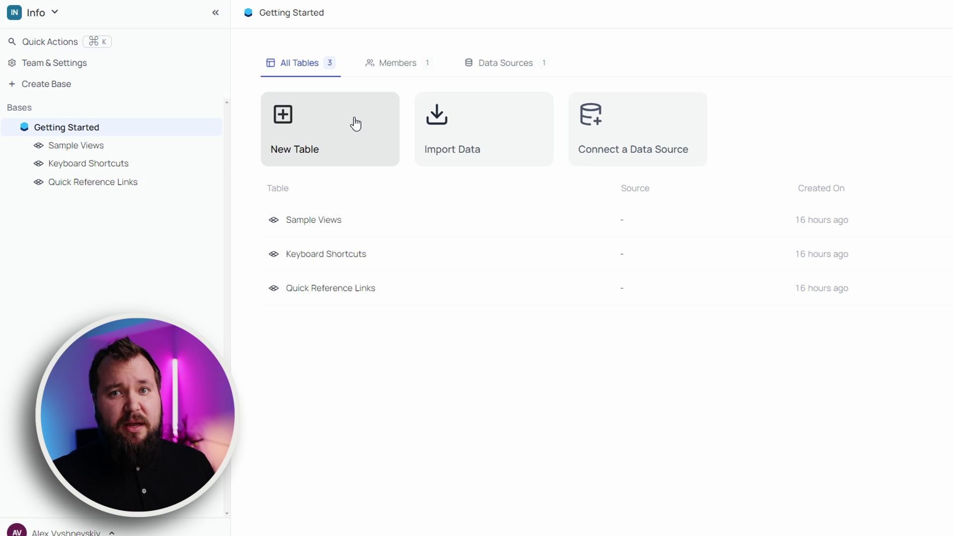
View the member list of the Getting Started base
click(27, 113)
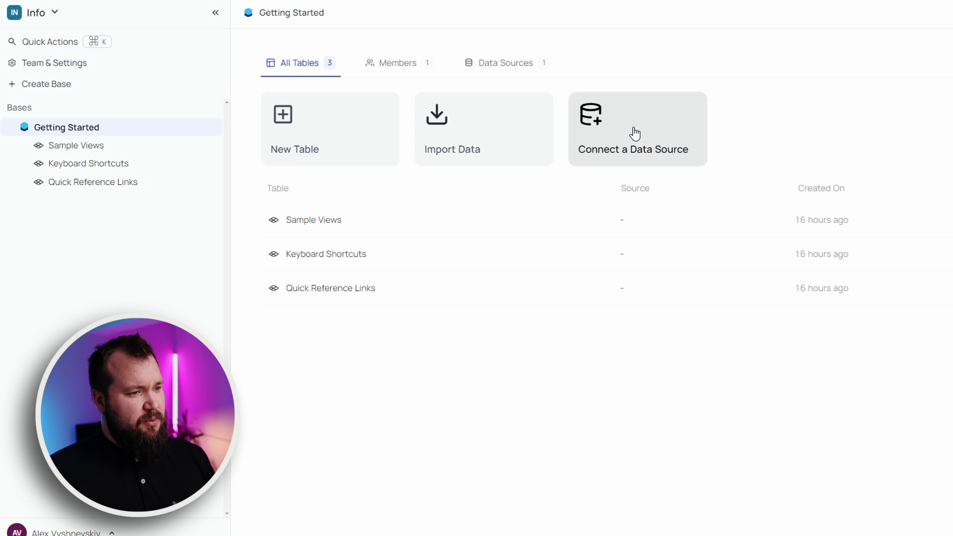
click(399, 71)
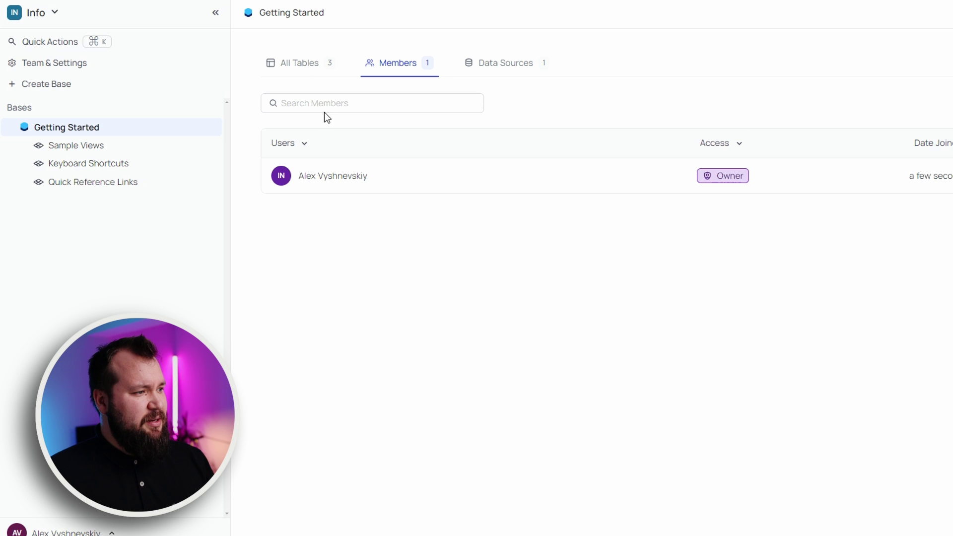
Create a new base in the workspace, keeping the suggested name
click(124, 127)
click(59, 84)
click(710, 324)
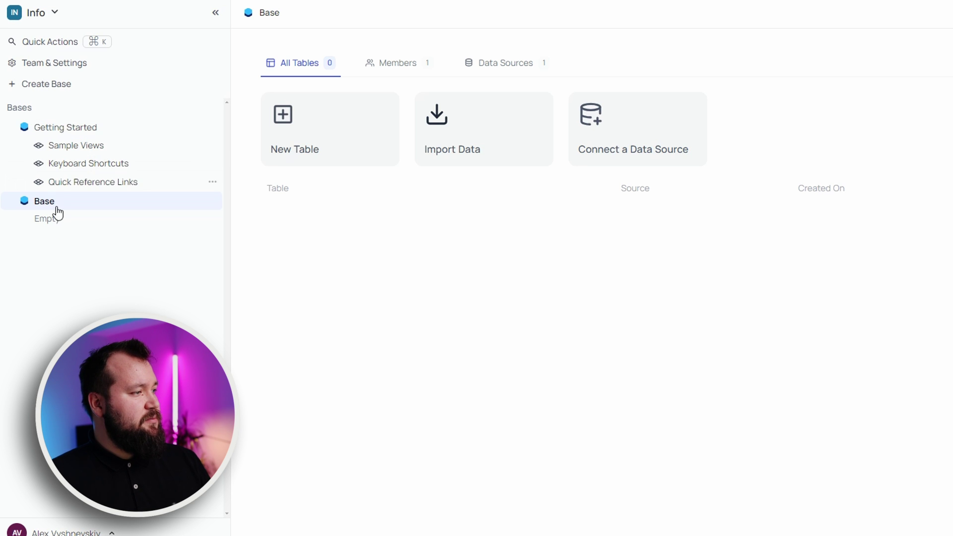
Create a table named Companies in the new base
click(316, 138)
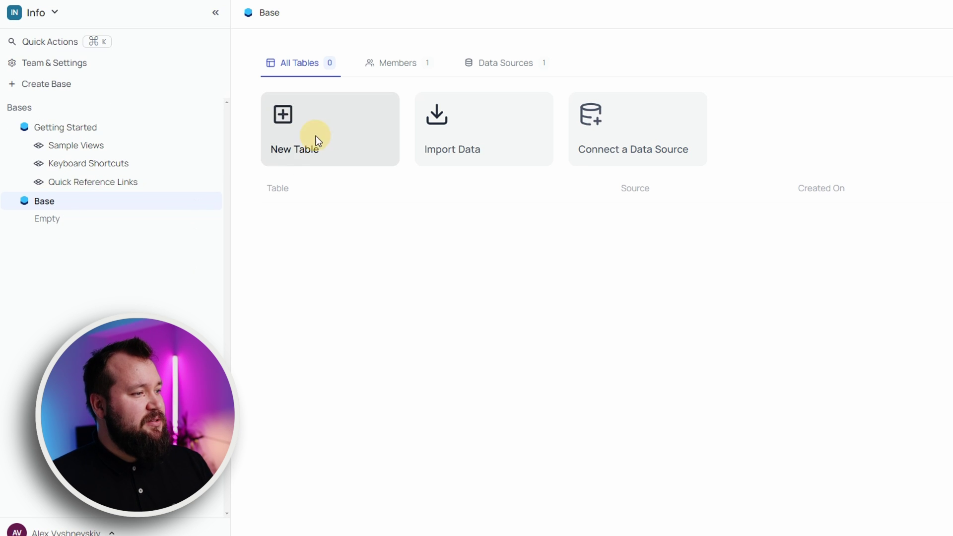
text(Companies)
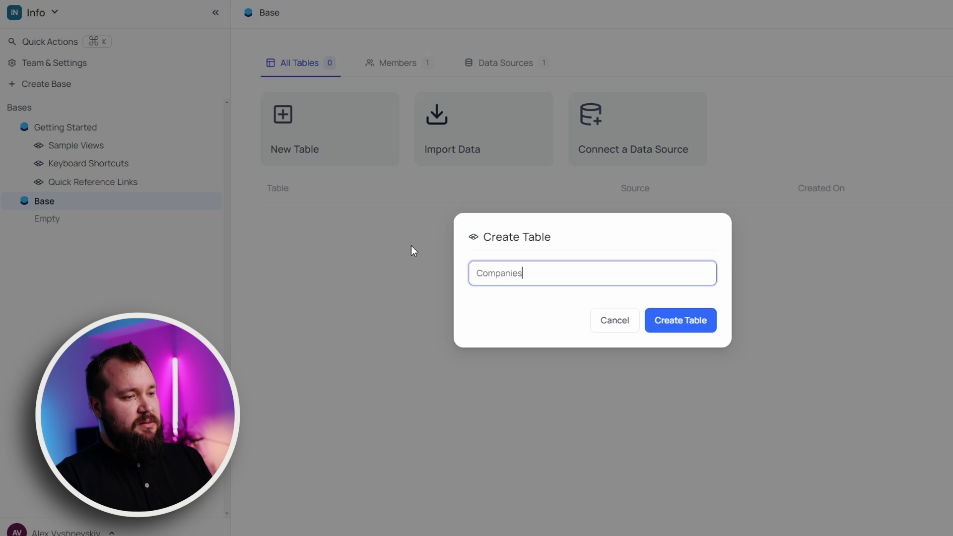
key(Return)
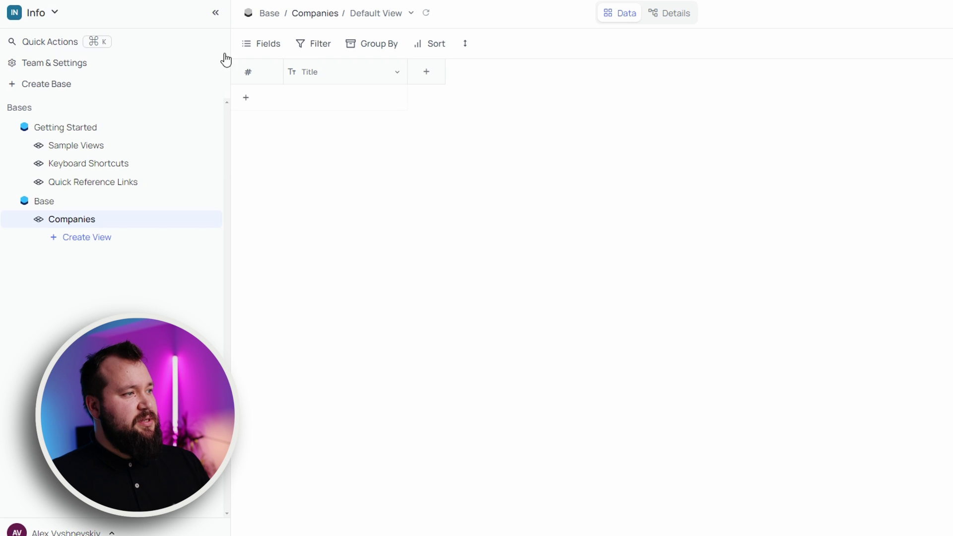
click(215, 13)
click(19, 17)
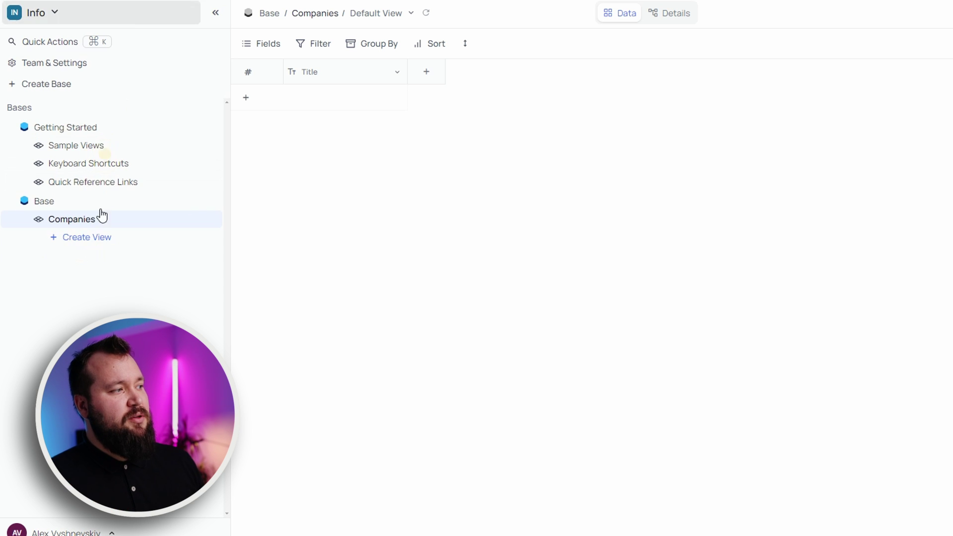
click(215, 13)
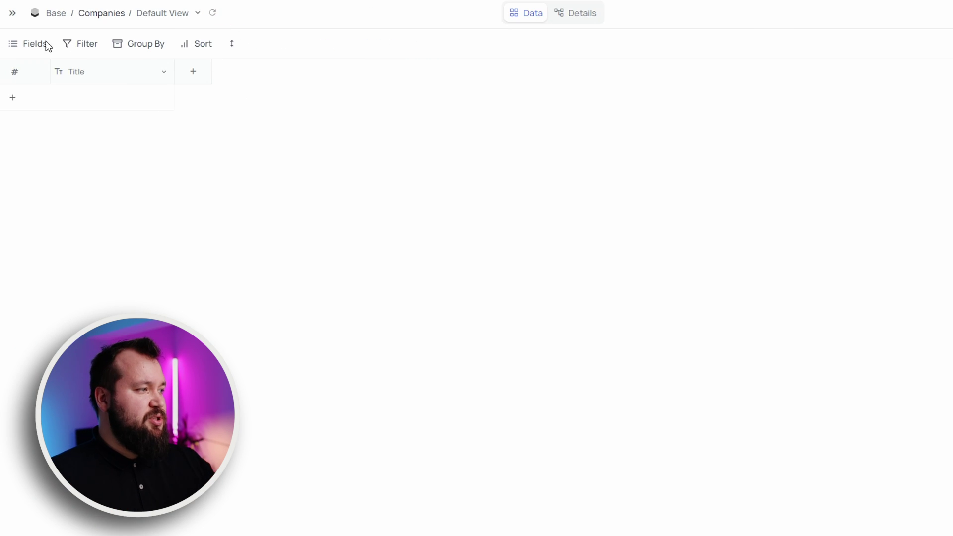
click(13, 14)
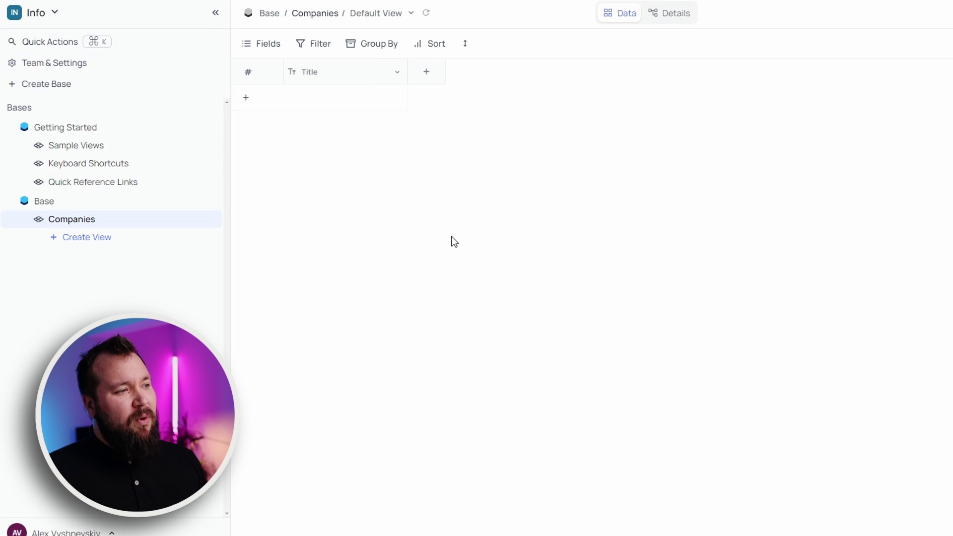
click(400, 15)
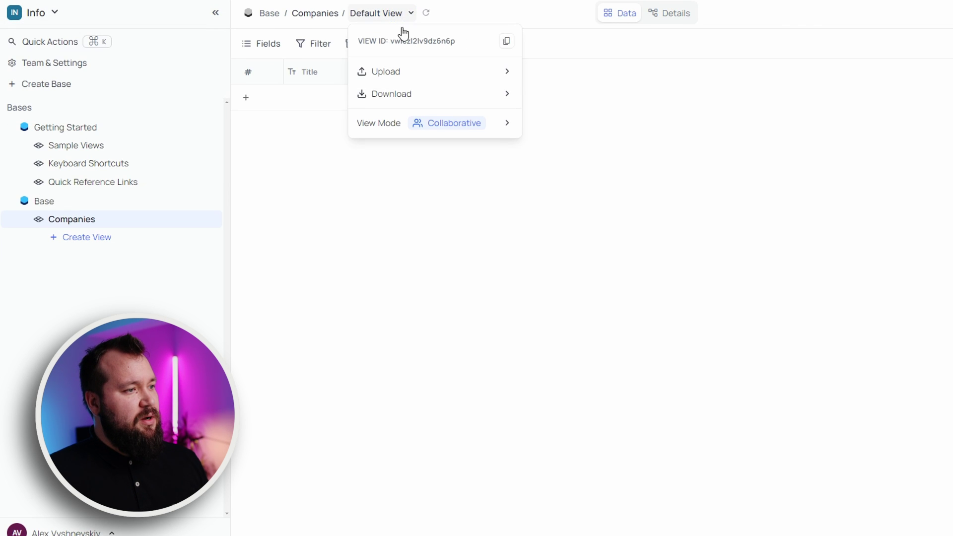
click(427, 235)
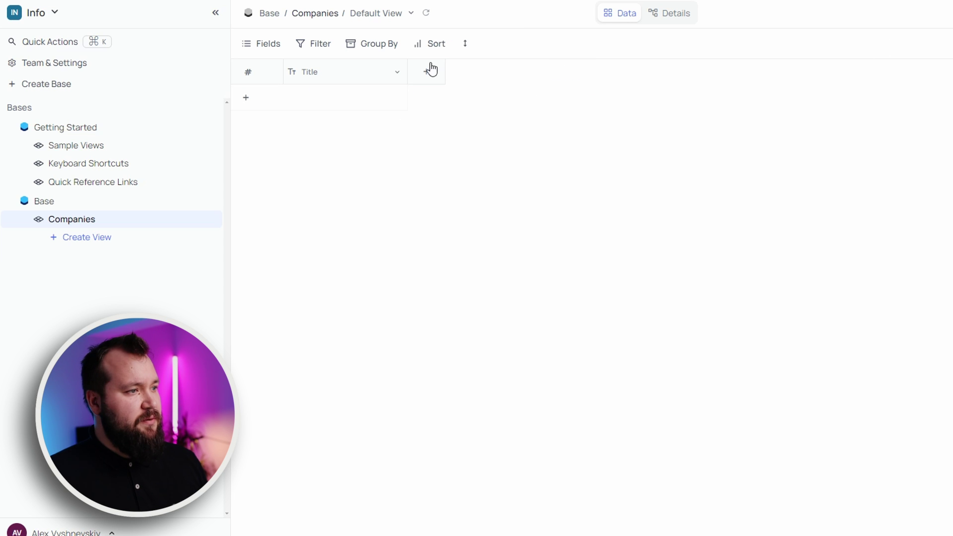
Create a grid view named Live Companies for the Companies table
click(84, 241)
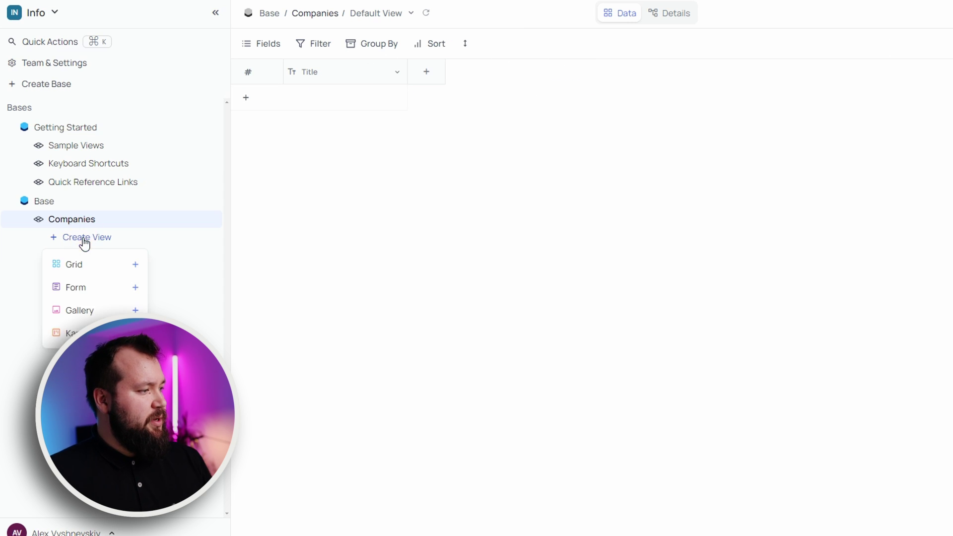
click(110, 265)
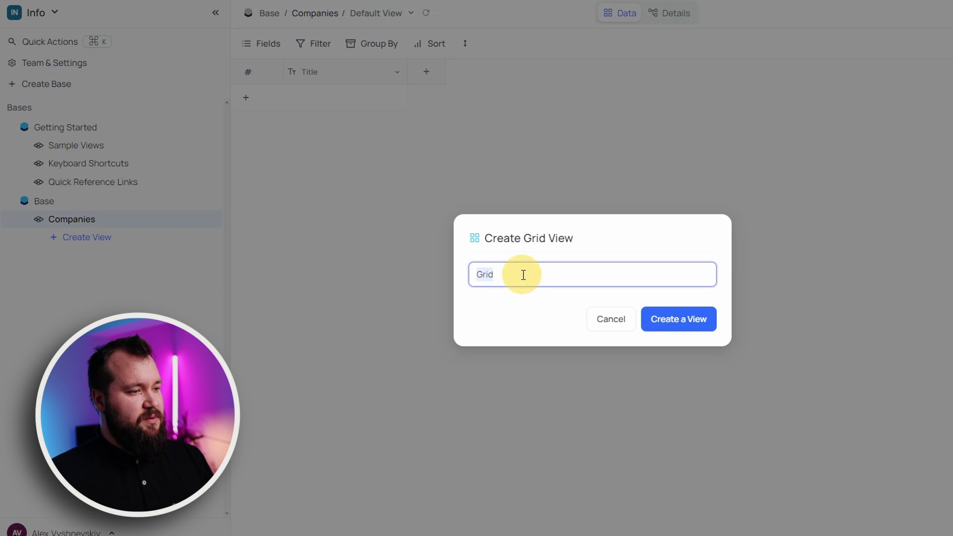
text(Liv)
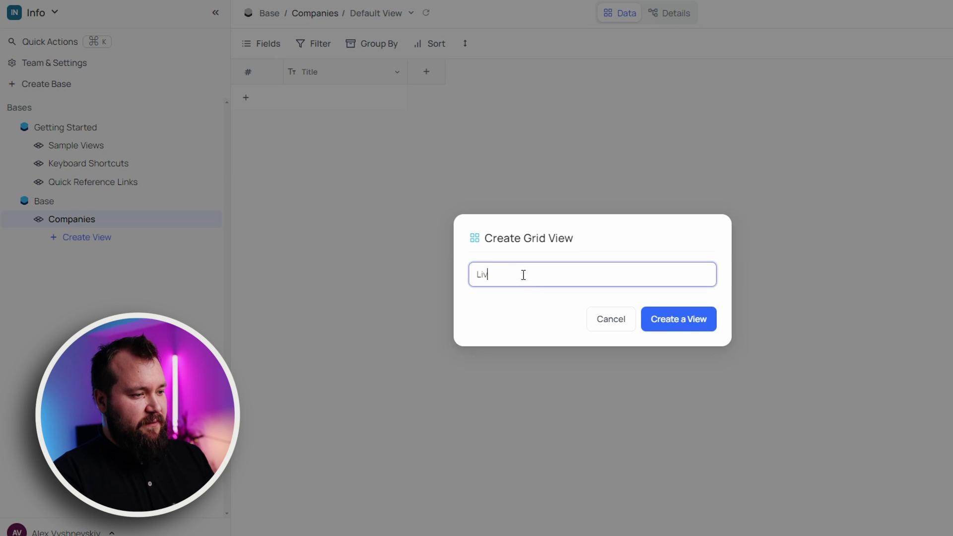
text(e Companies)
key(Return)
Create a second grid view named Archived Companies for the Companies table
click(107, 238)
click(134, 265)
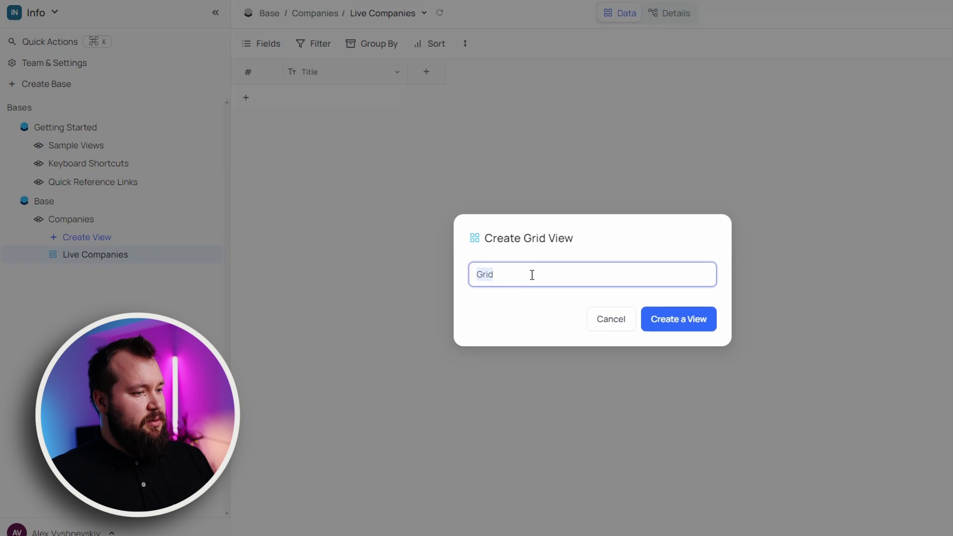
click(522, 283)
text(Companies)
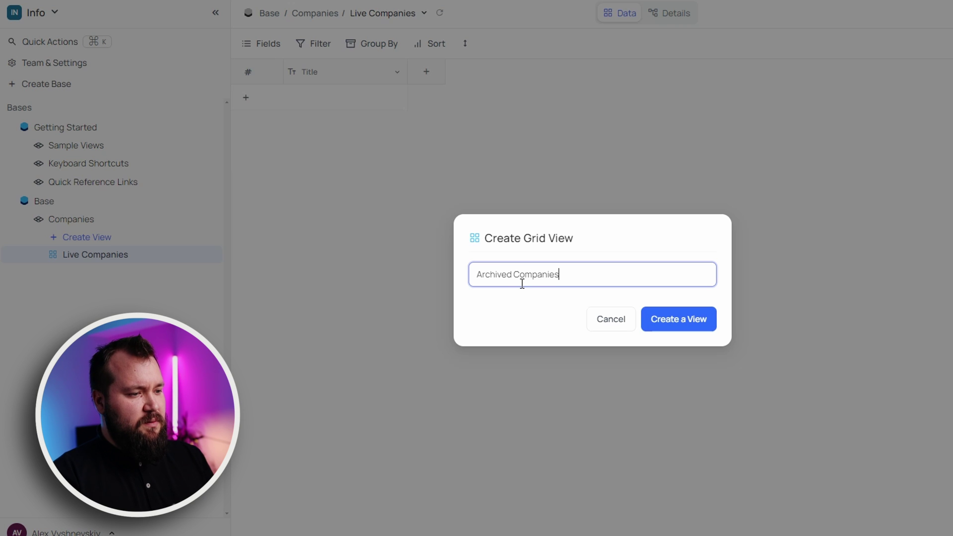
key(Return)
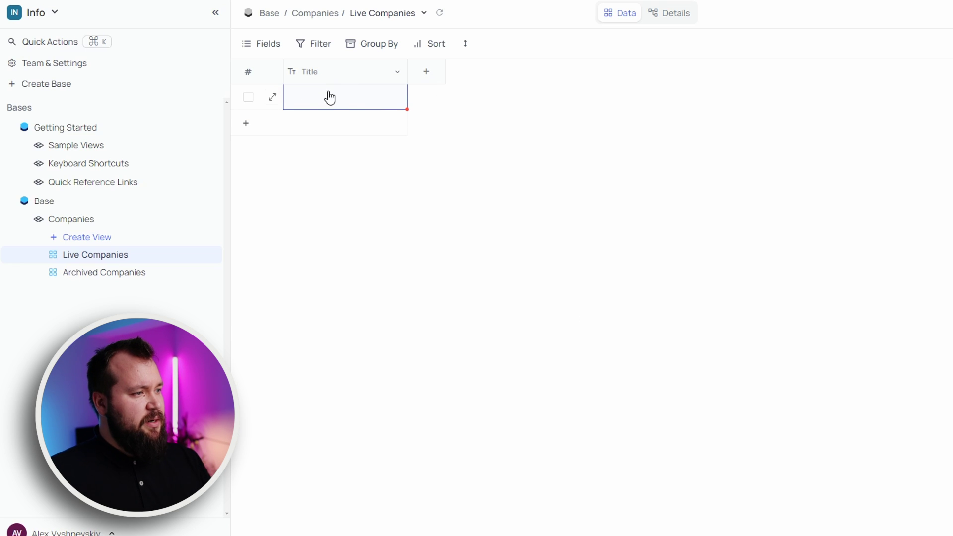
Add two records titled ABC Inc and Acme Inc in the Live Companies view
click(330, 97)
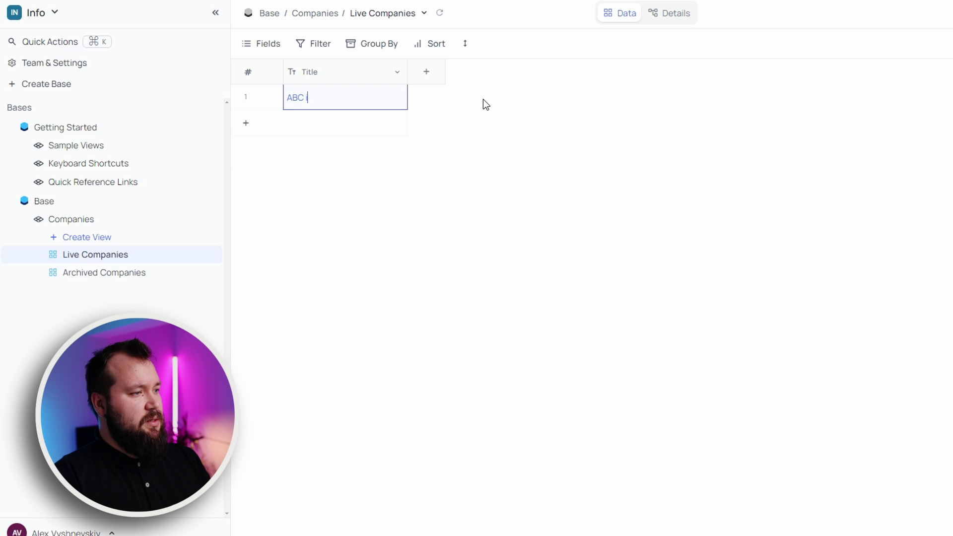
click(373, 130)
click(370, 124)
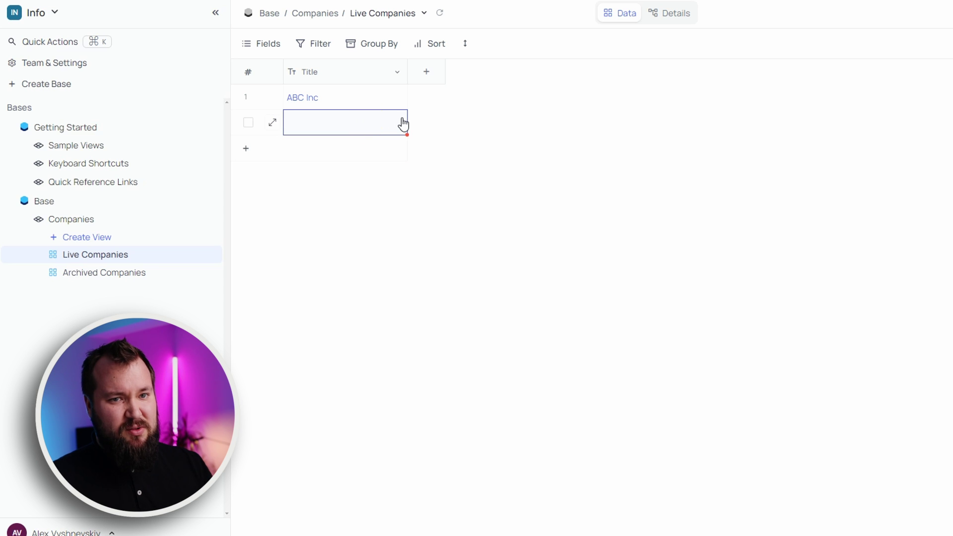
text(r)
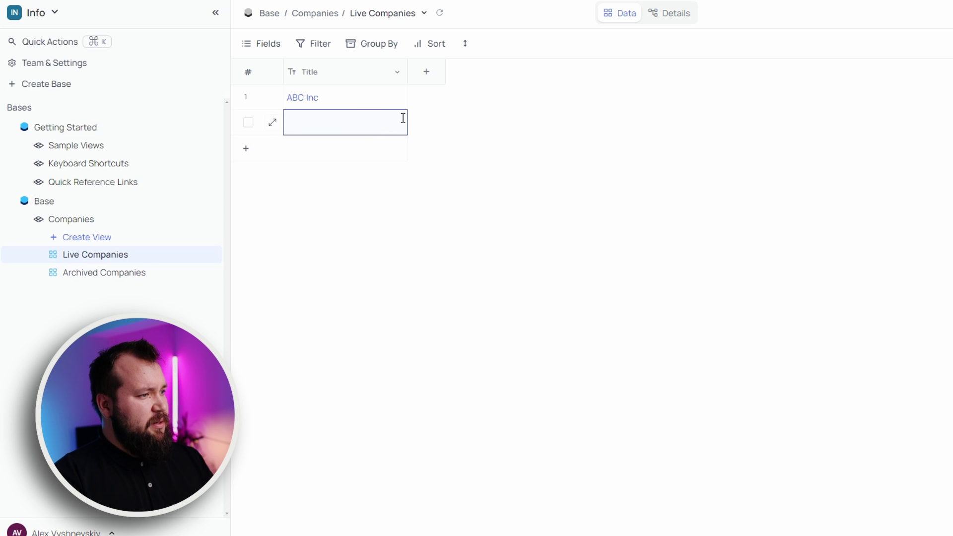
text(cme Inc)
key(Return)
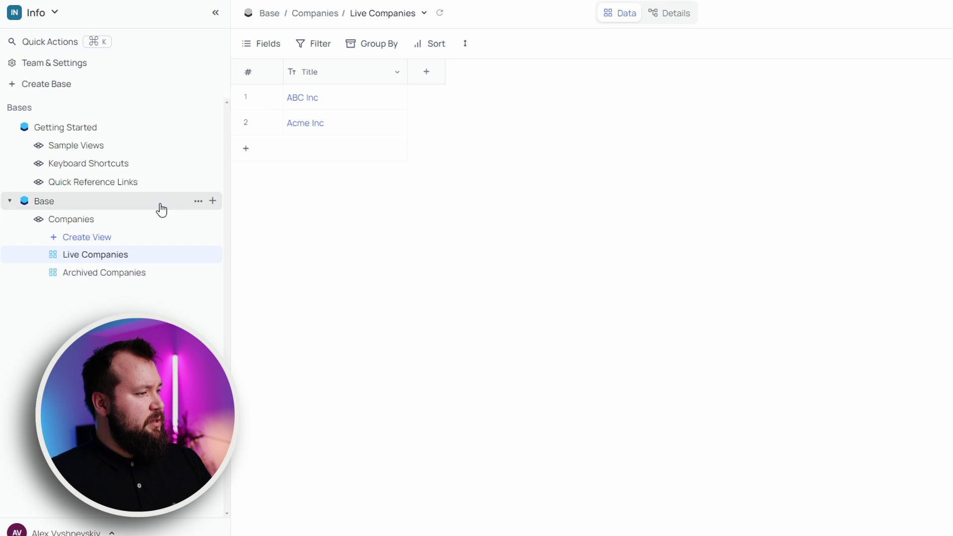
Create a second table named Contacts in the same base as Companies
click(213, 202)
click(528, 278)
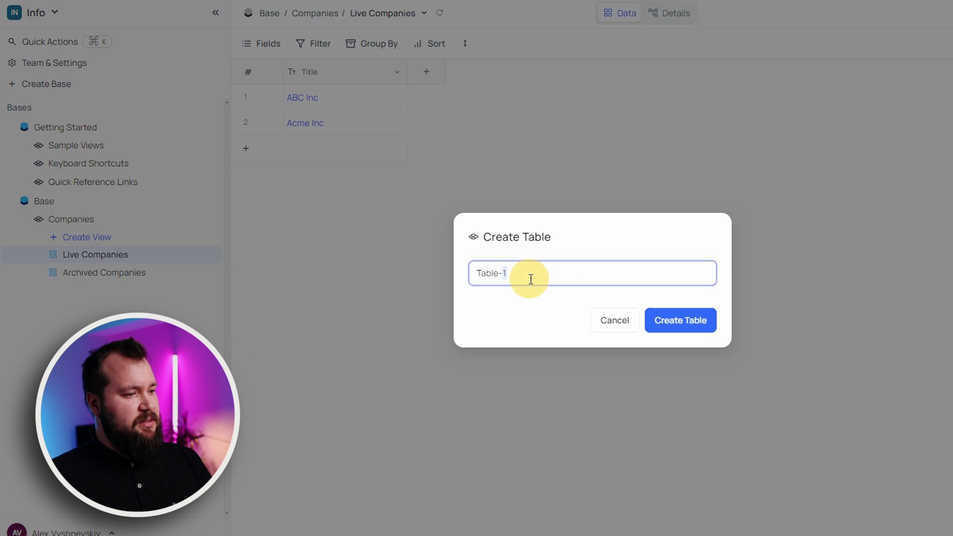
triple_click(529, 277)
text(Contacts)
key(Return)
Add a first record to the Contacts table with the contact's first name as its title
click(353, 105)
text(Alex)
key(Return)
click(427, 73)
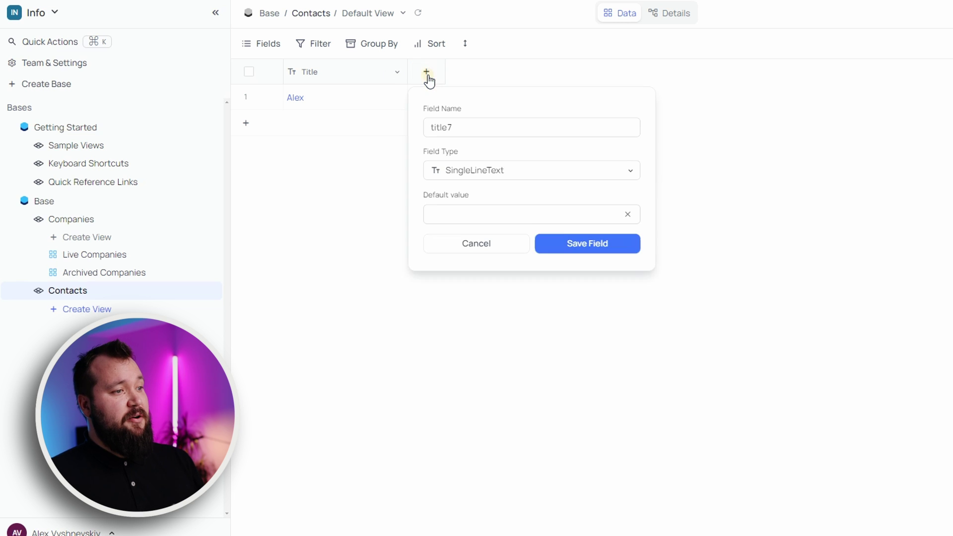
click(483, 129)
double_click(482, 128)
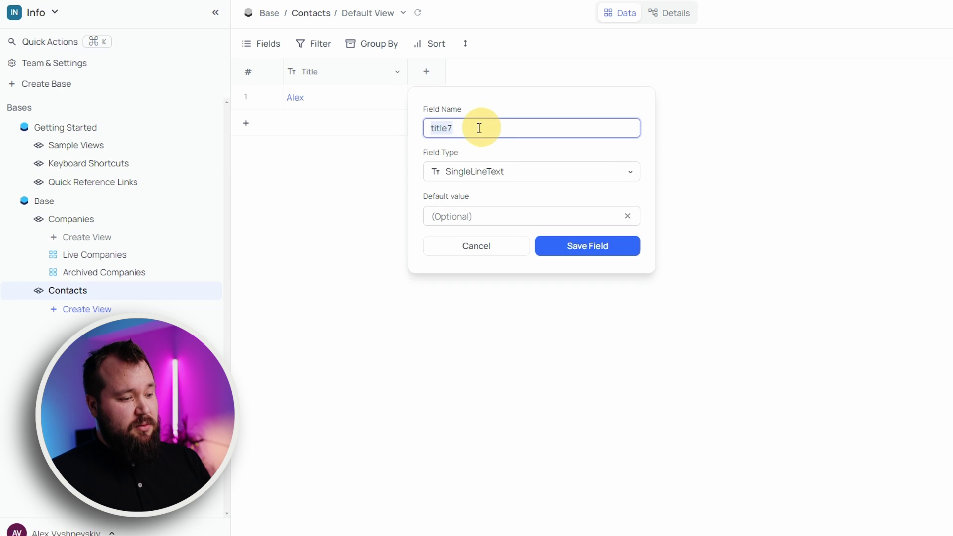
text(Works)
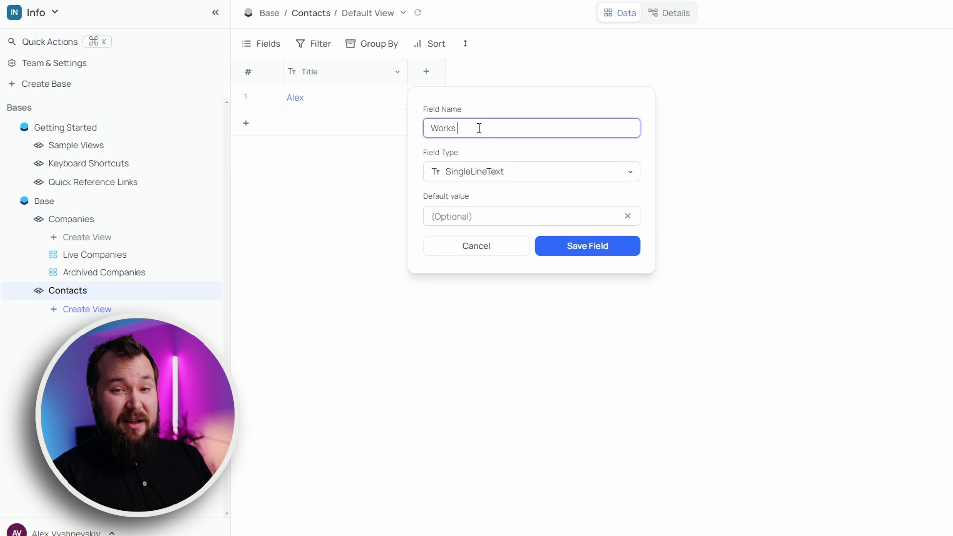
text( A)
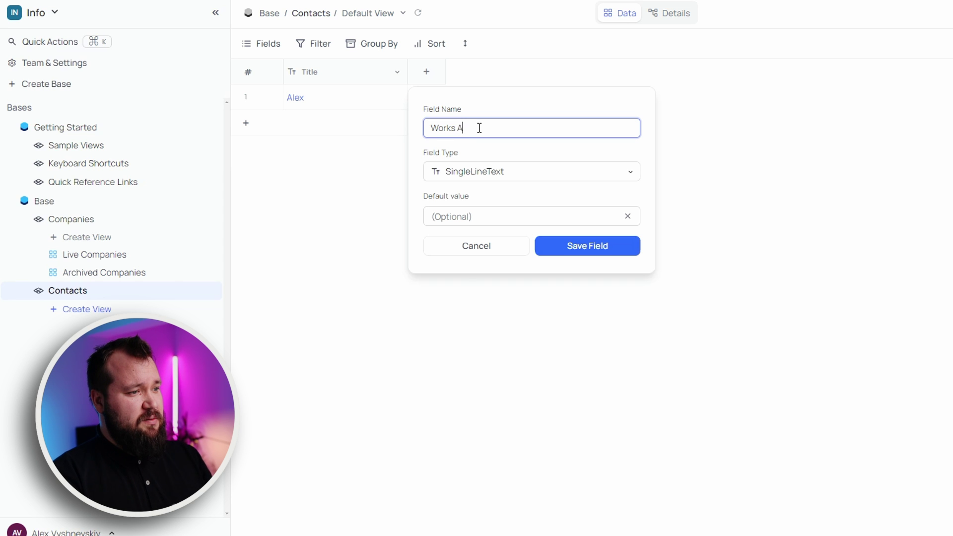
text(t)
click(497, 172)
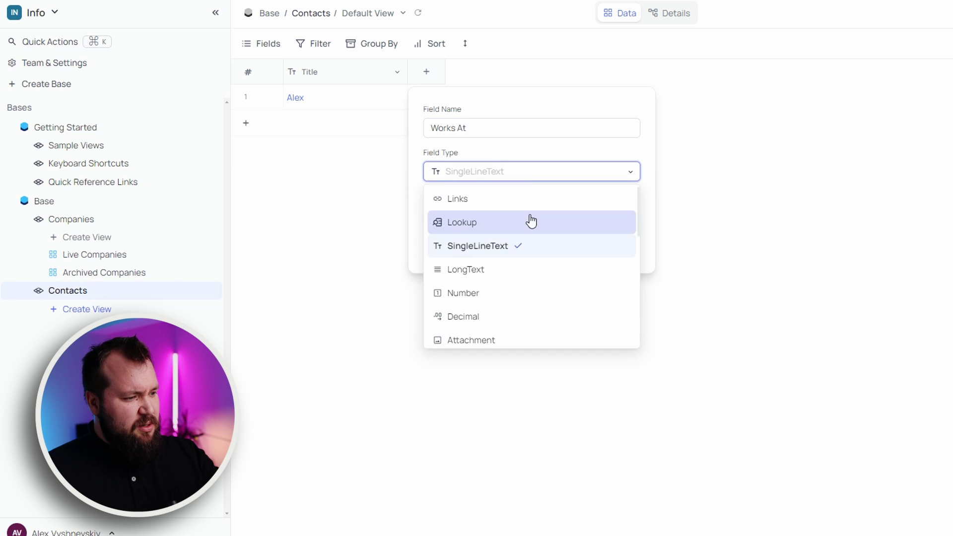
scroll(536, 238, down, 3)
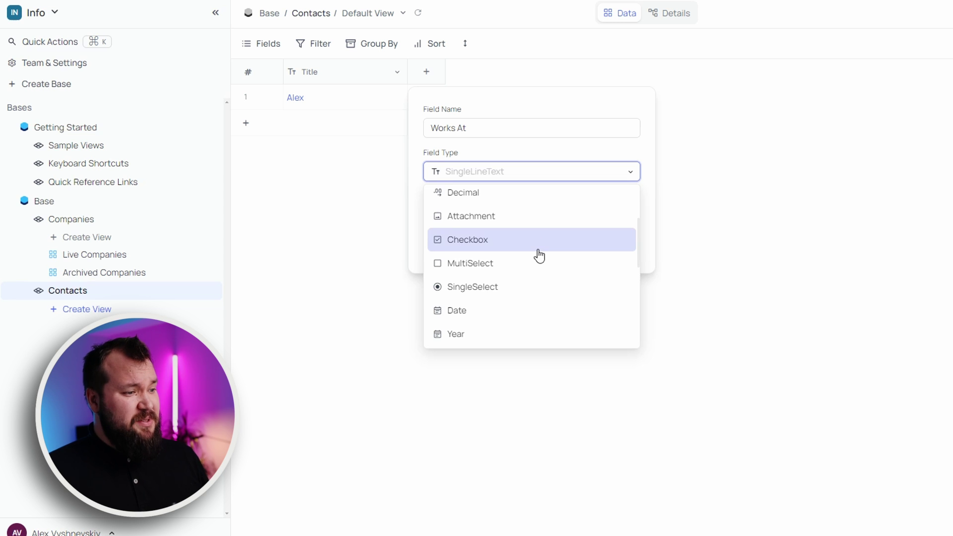
scroll(540, 248, up, 3)
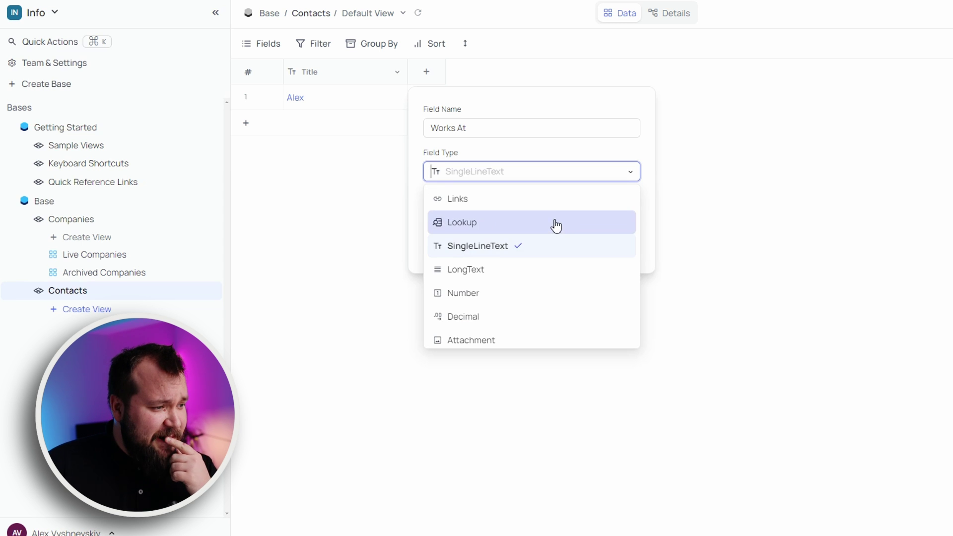
scroll(505, 253, down, 5)
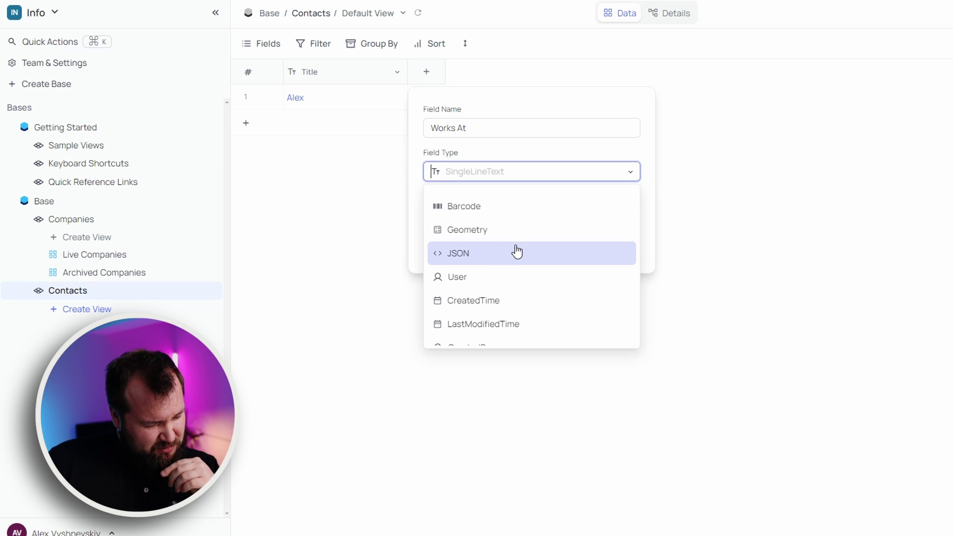
scroll(497, 267, up, 1)
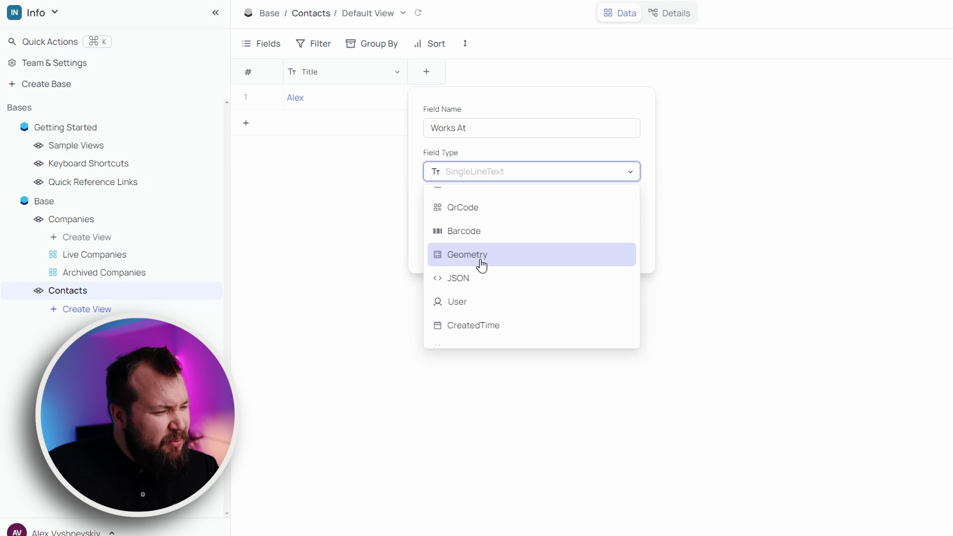
scroll(489, 268, up, 4)
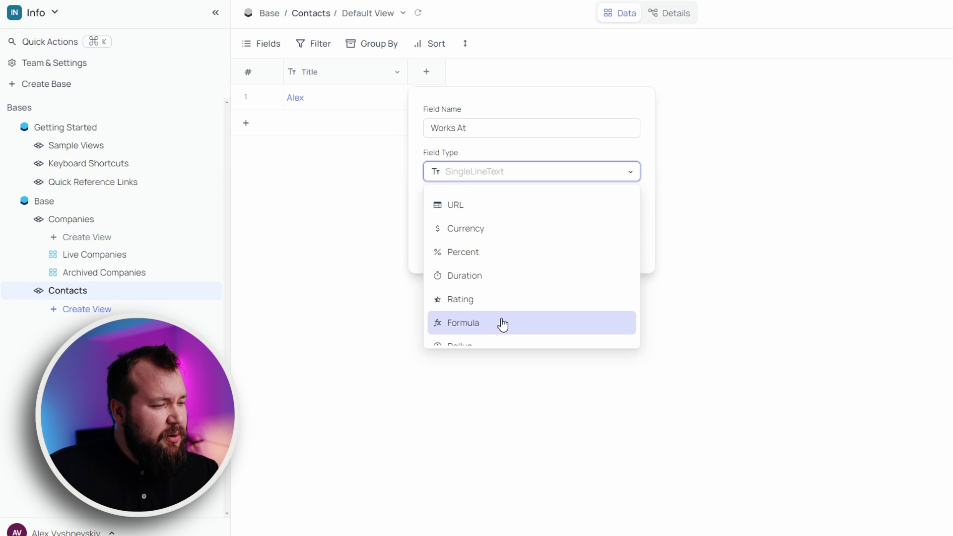
scroll(503, 323, up, 10)
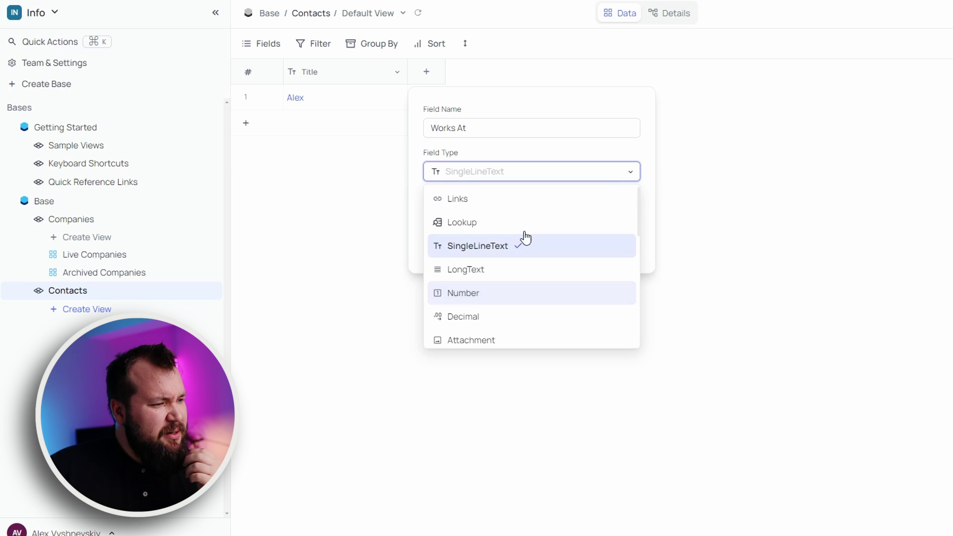
click(520, 199)
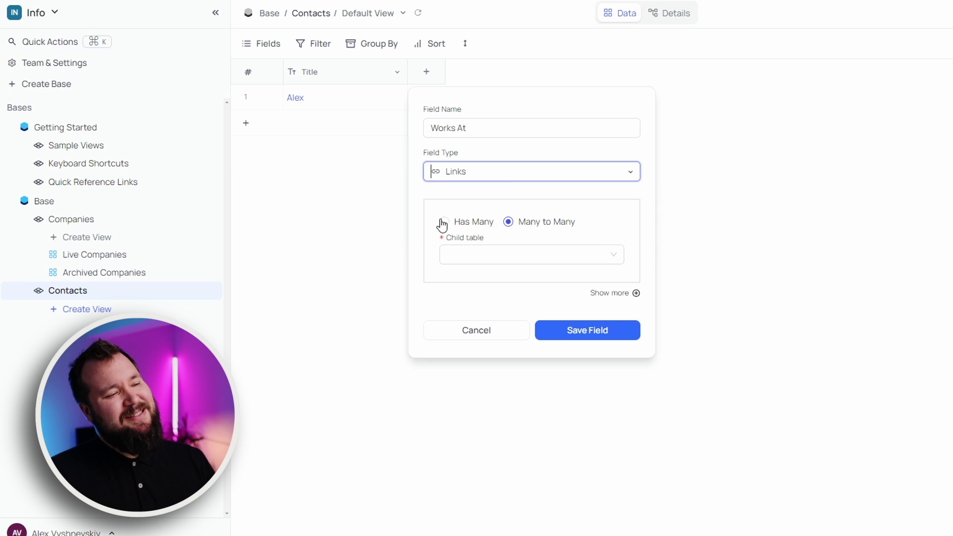
click(484, 224)
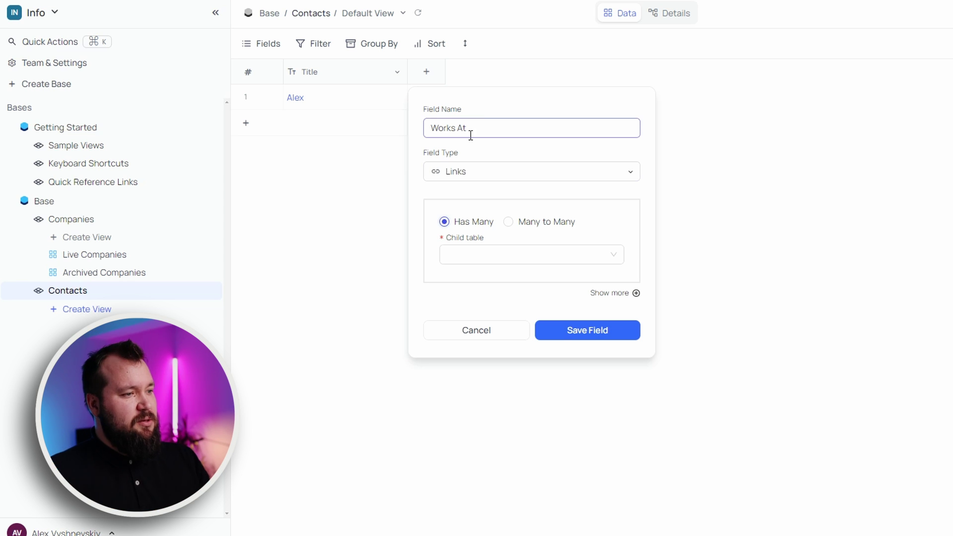
click(533, 253)
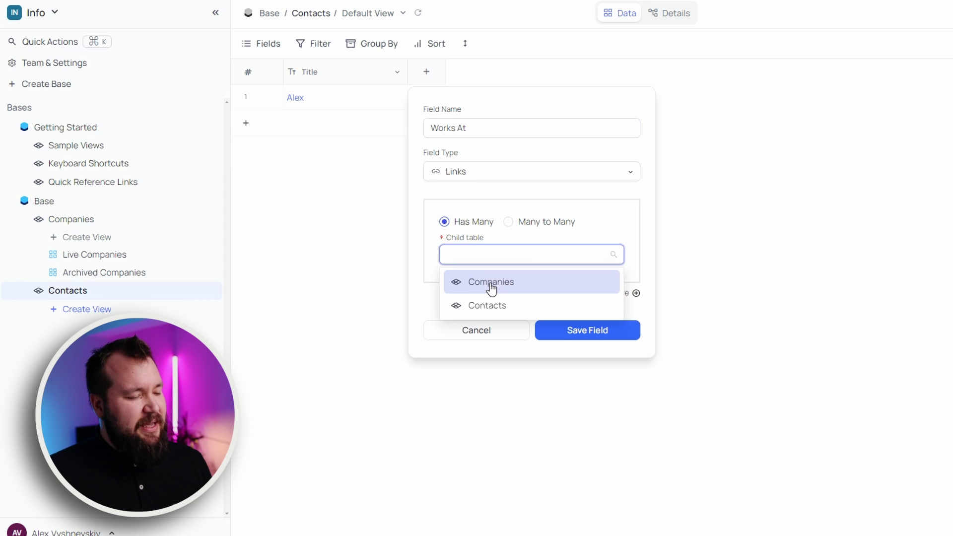
click(492, 283)
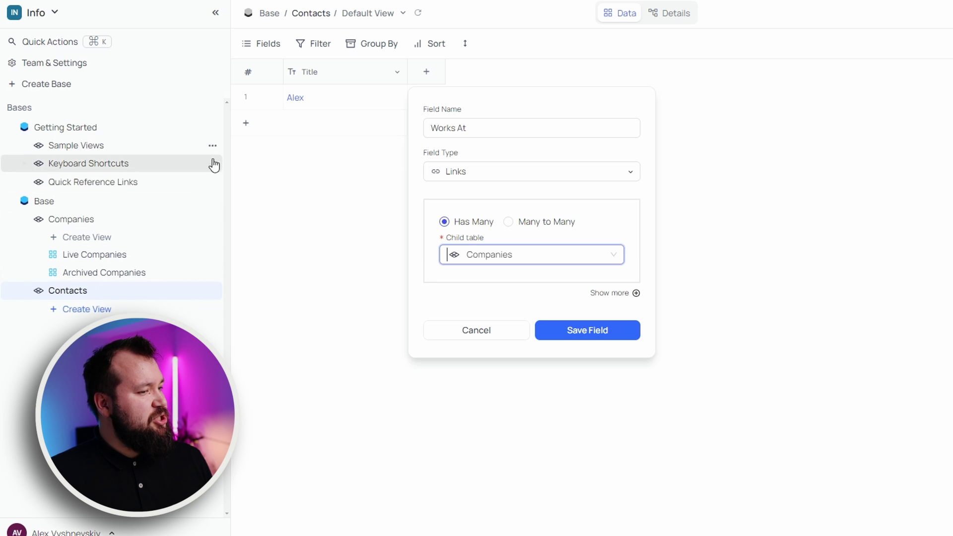
click(112, 146)
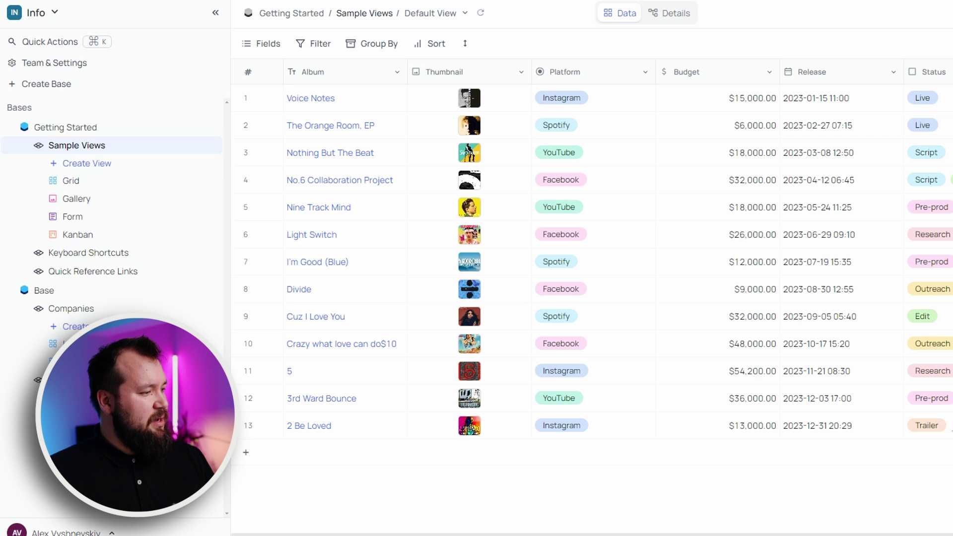
click(134, 344)
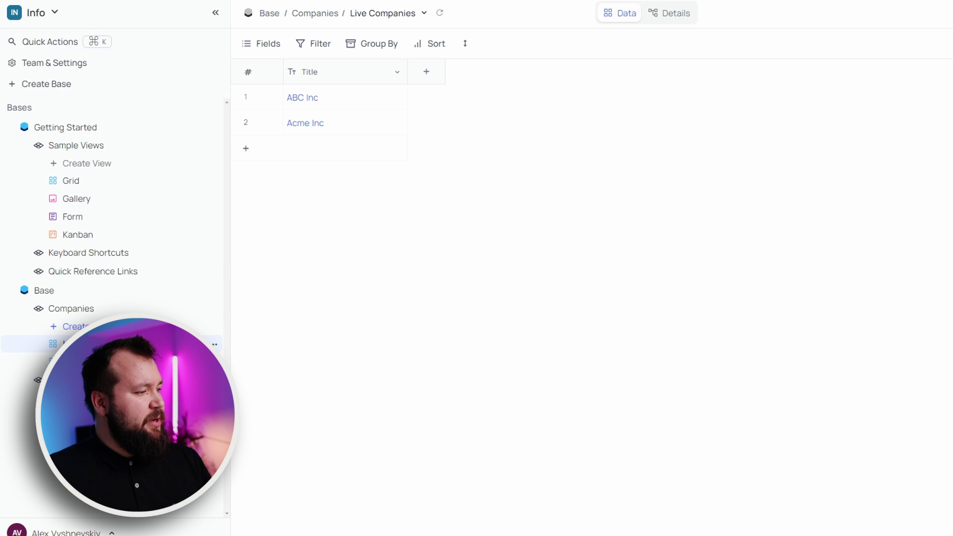
Add a Links field named "Works at" to the Contacts table with a Has Many relation to the Companies child table
click(432, 80)
click(481, 130)
double_click(483, 134)
text(W)
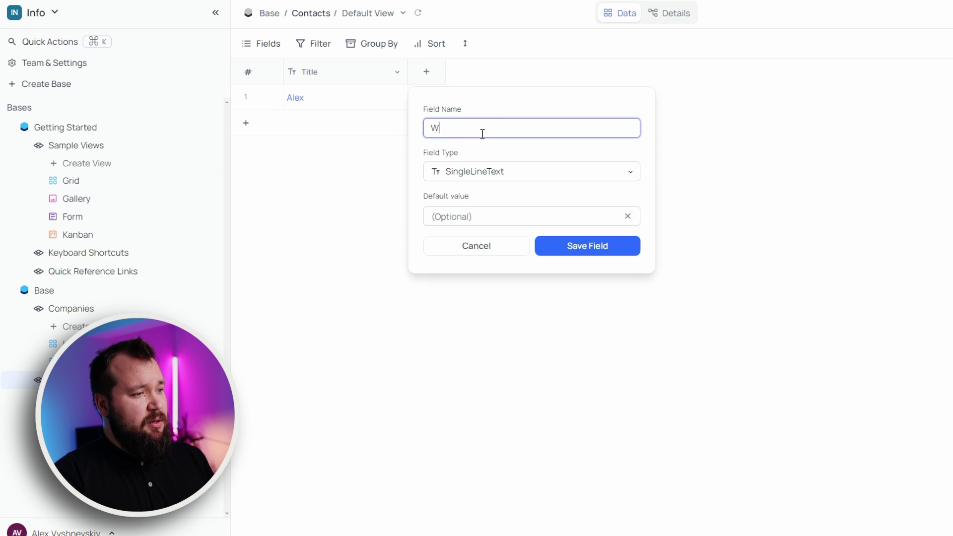
click(511, 173)
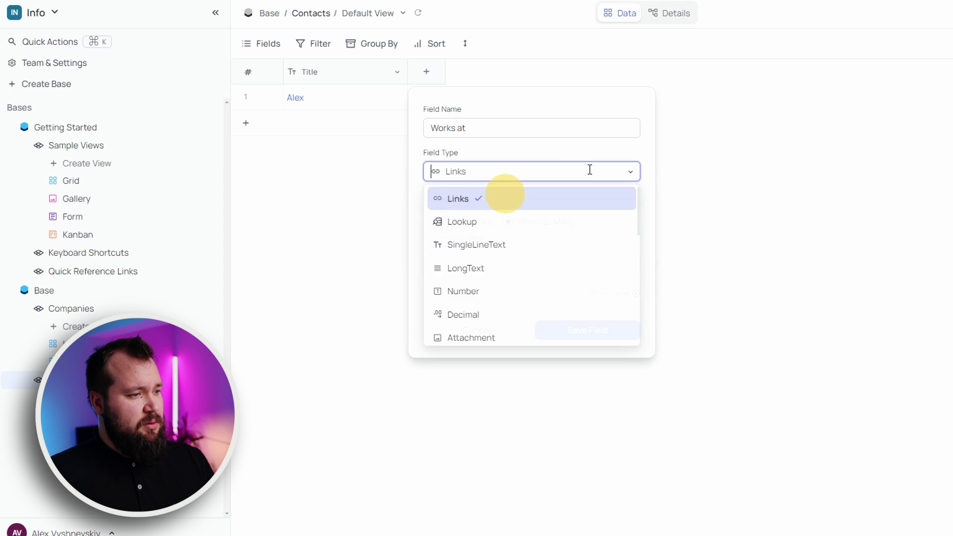
click(511, 195)
click(453, 226)
click(481, 254)
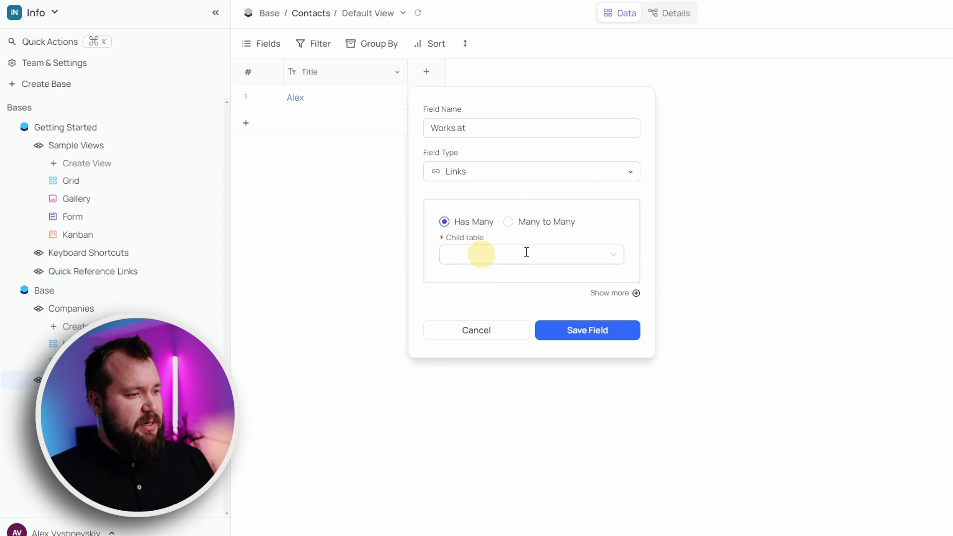
click(491, 280)
click(588, 334)
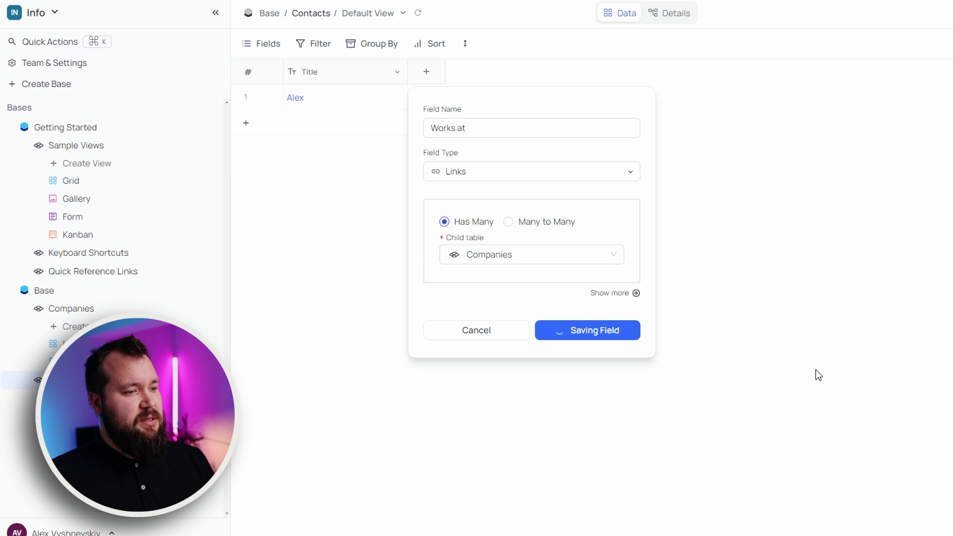
Link the ABC Inc company record to the first contact through its Works at field
click(450, 99)
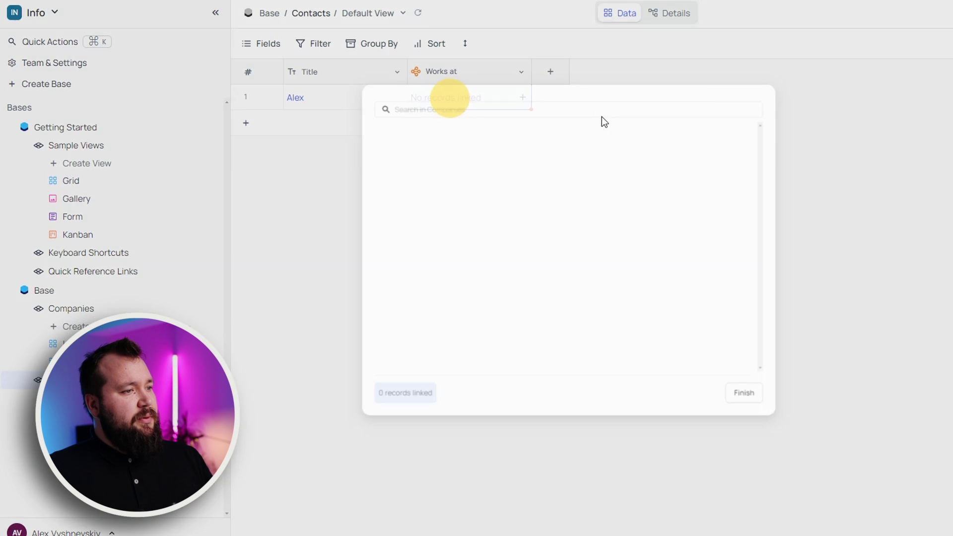
click(621, 328)
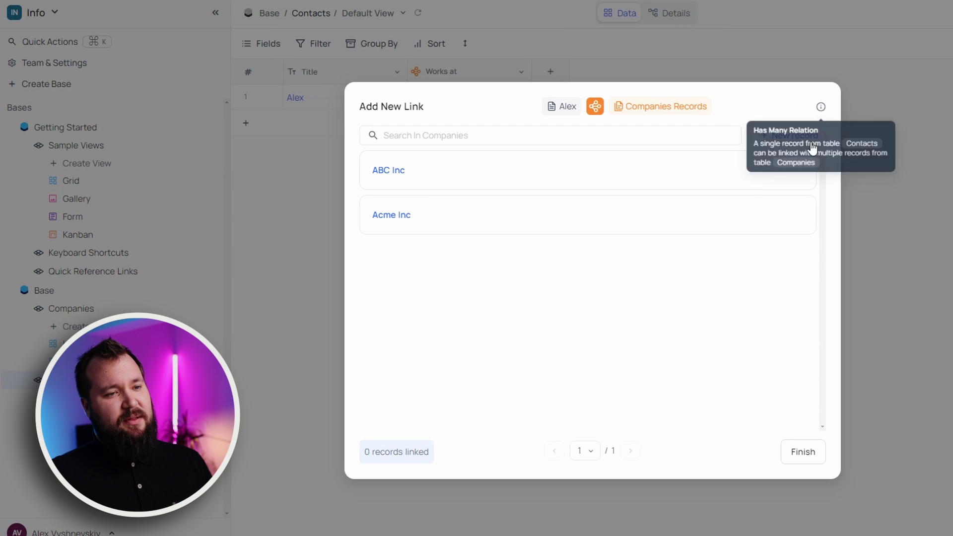
click(847, 421)
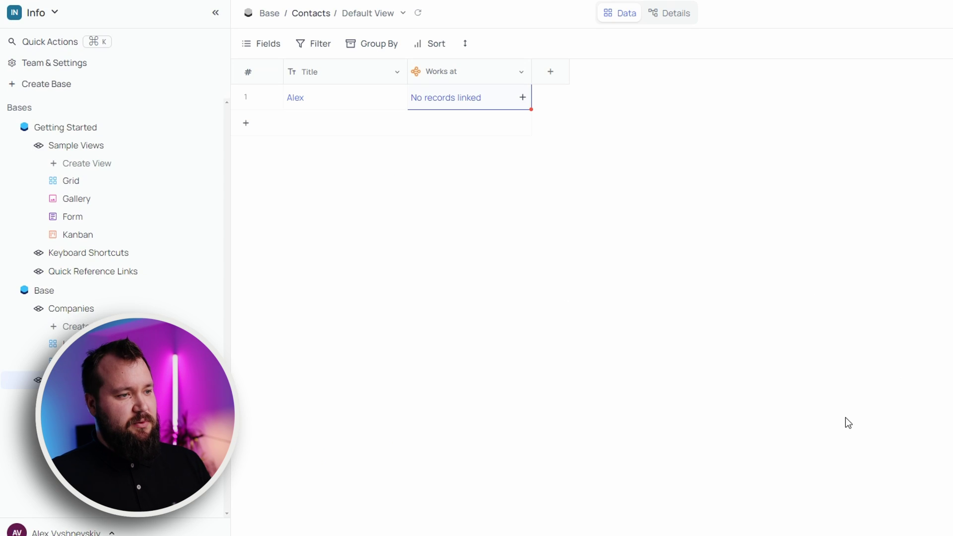
click(472, 102)
click(939, 236)
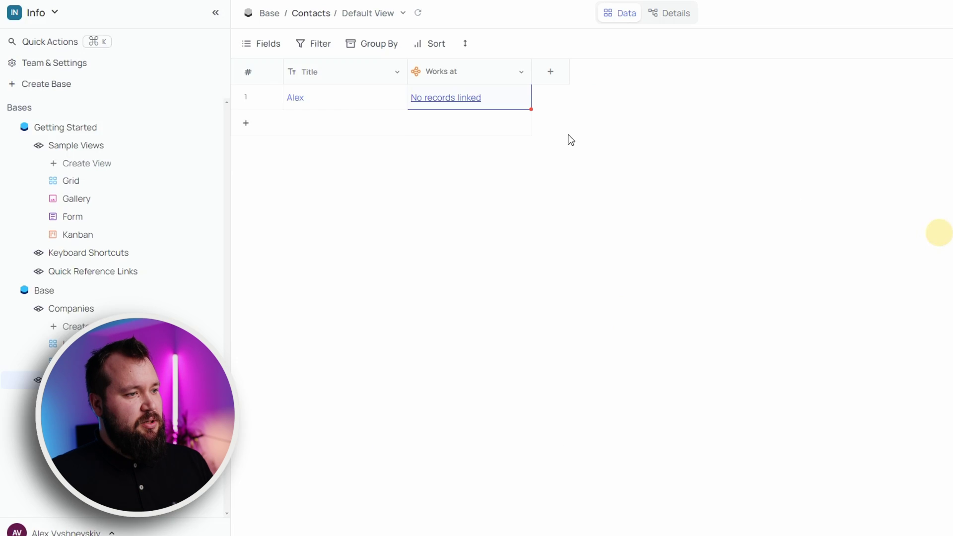
key(Return)
click(549, 175)
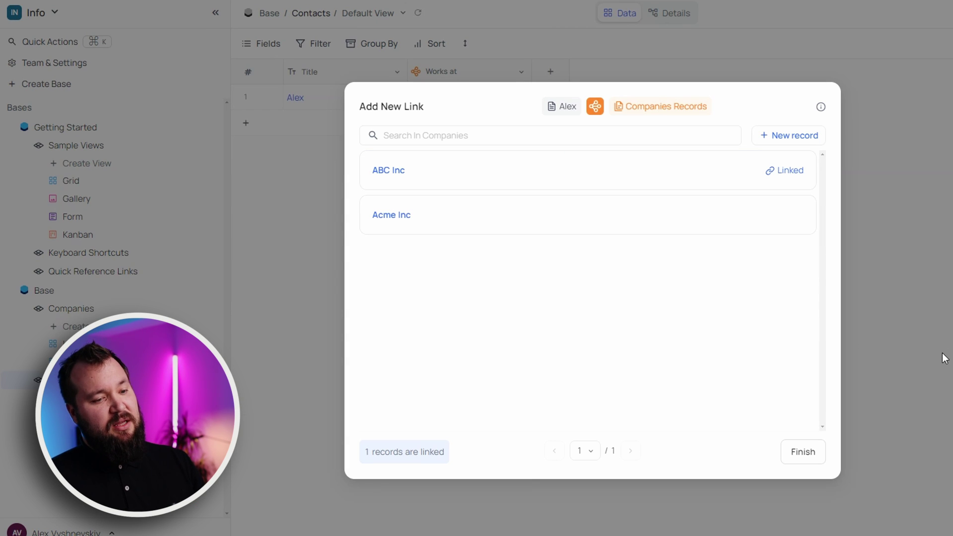
key(Escape)
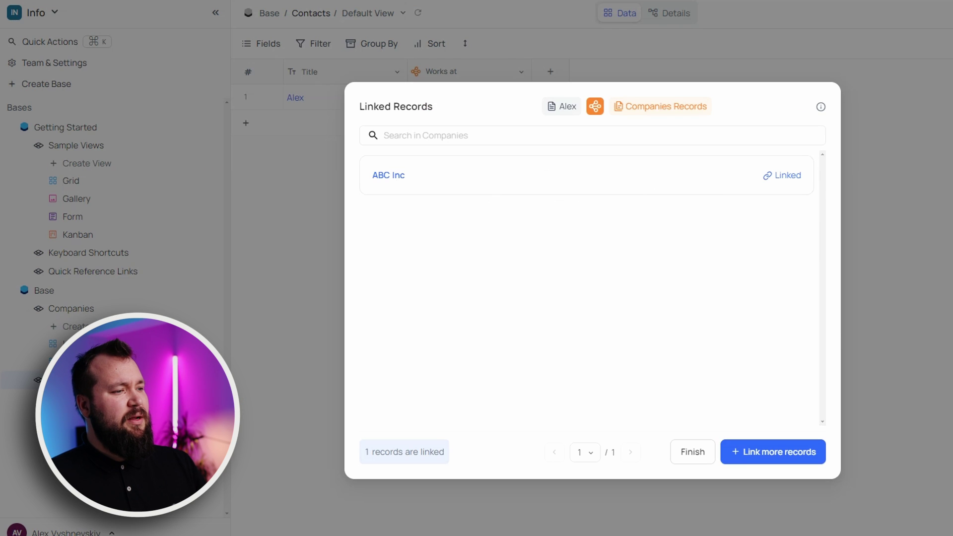
Widen the Works at column in the Contacts grid
click(530, 70)
click(528, 70)
click(604, 70)
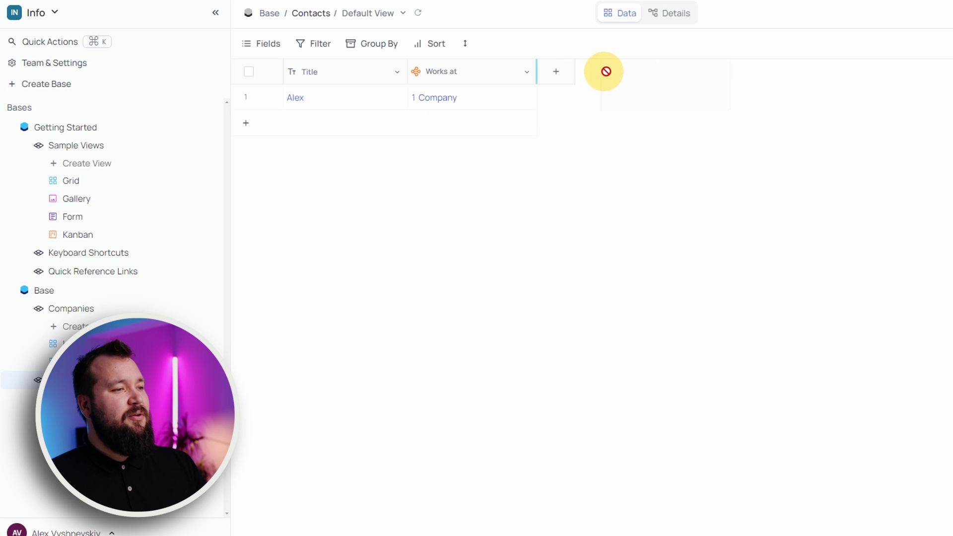
mouse_move(563, 117)
mouse_down()
mouse_move(417, 104)
mouse_move(579, 109)
mouse_up()
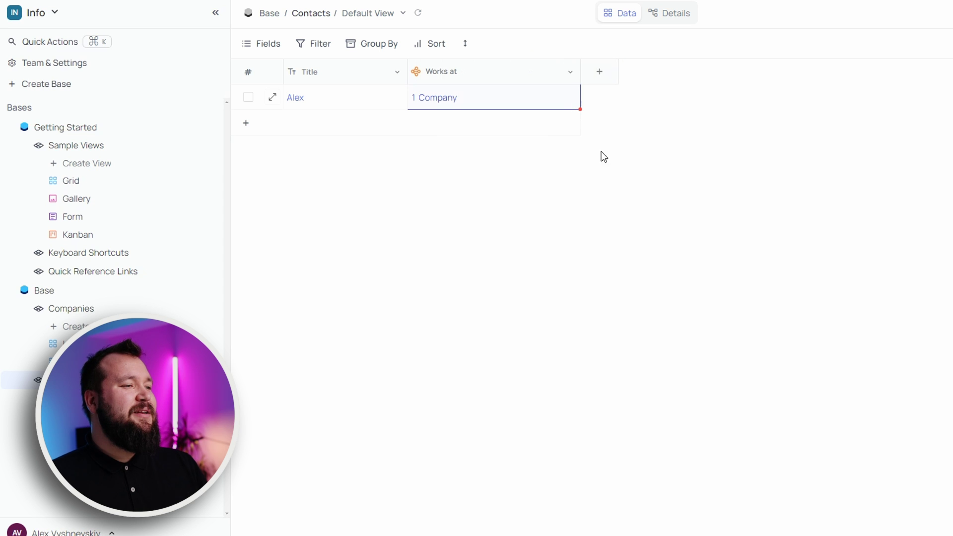
Inspect the company records linked in the first contact's Works at cell
click(427, 101)
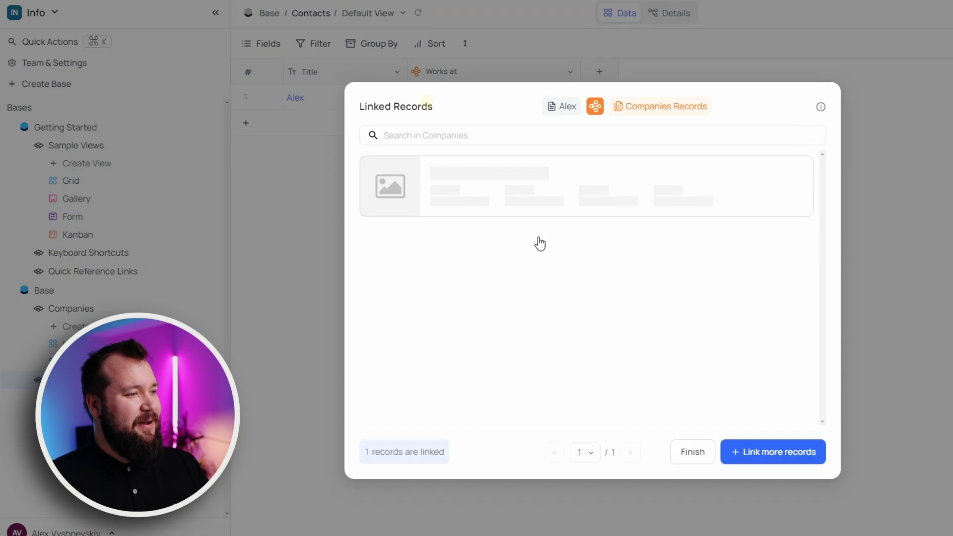
click(892, 213)
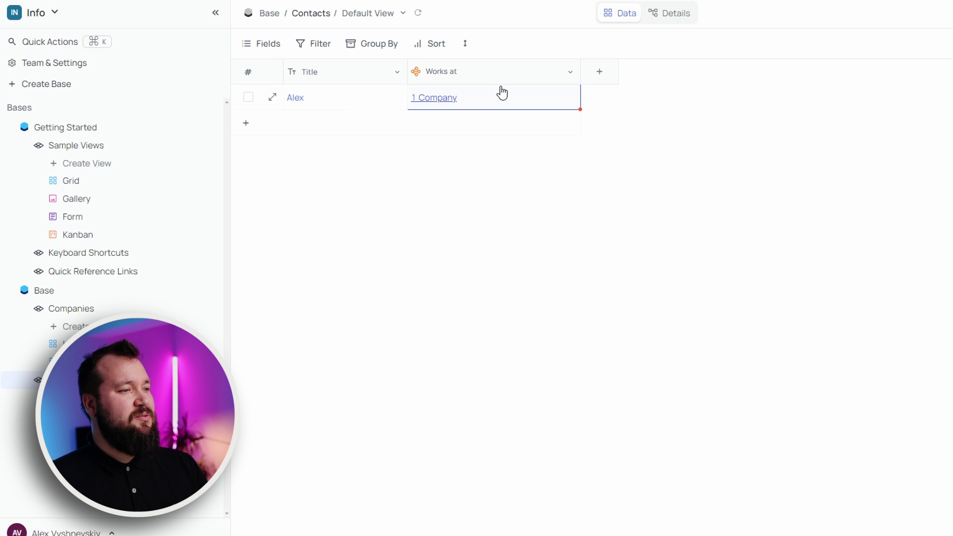
double_click(499, 79)
click(814, 222)
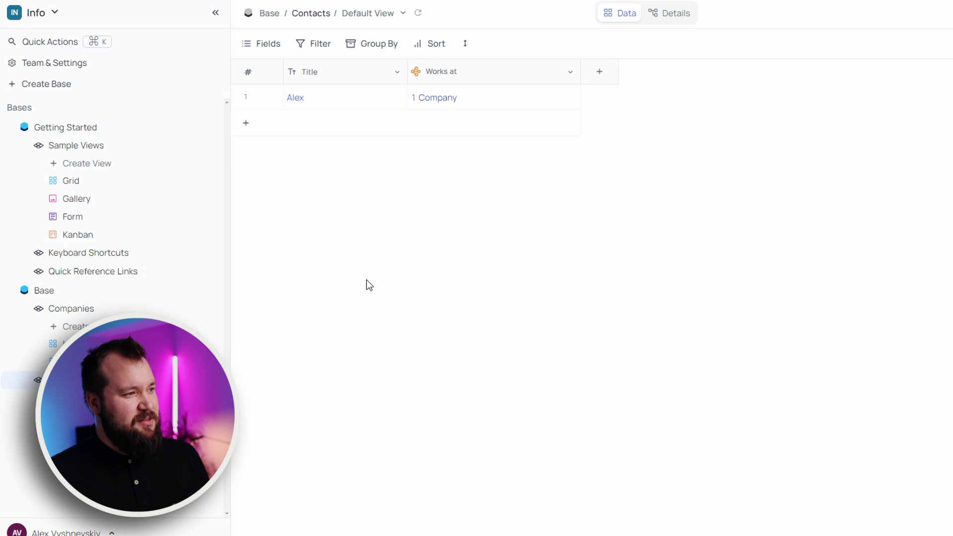
click(272, 43)
click(272, 44)
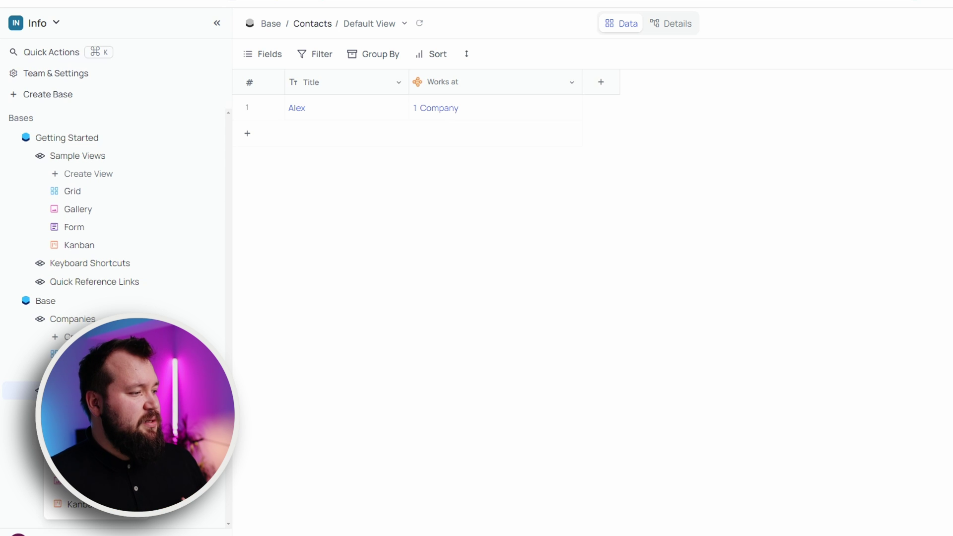
Create a form view named Form for the Contacts table
click(70, 484)
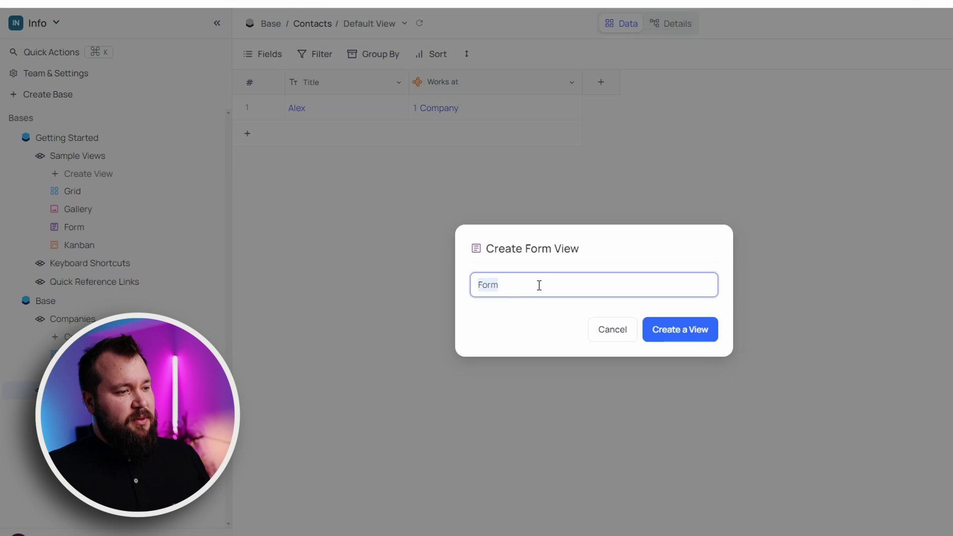
click(678, 323)
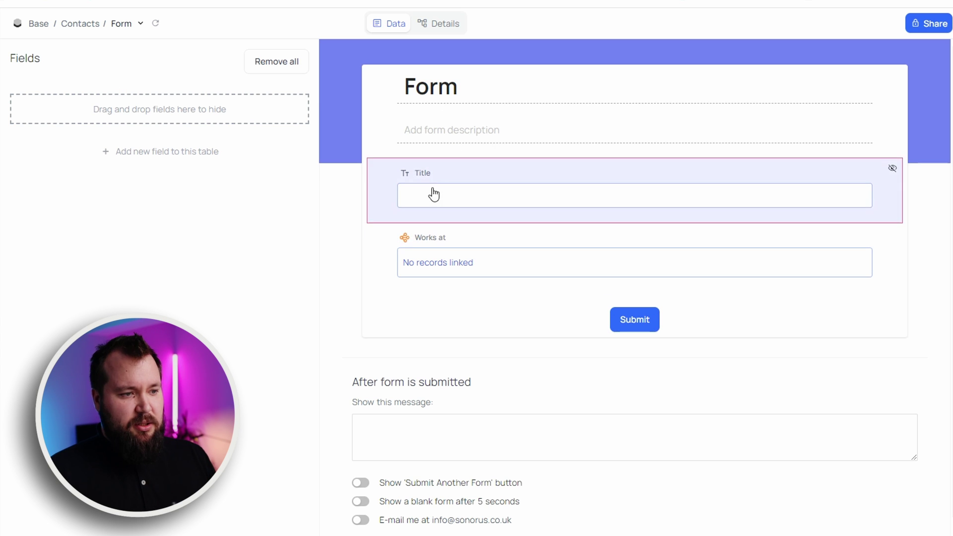
Hide the Title field from the Contacts form and put it back above Works at
drag(509, 175, 203, 96)
drag(202, 94, 548, 130)
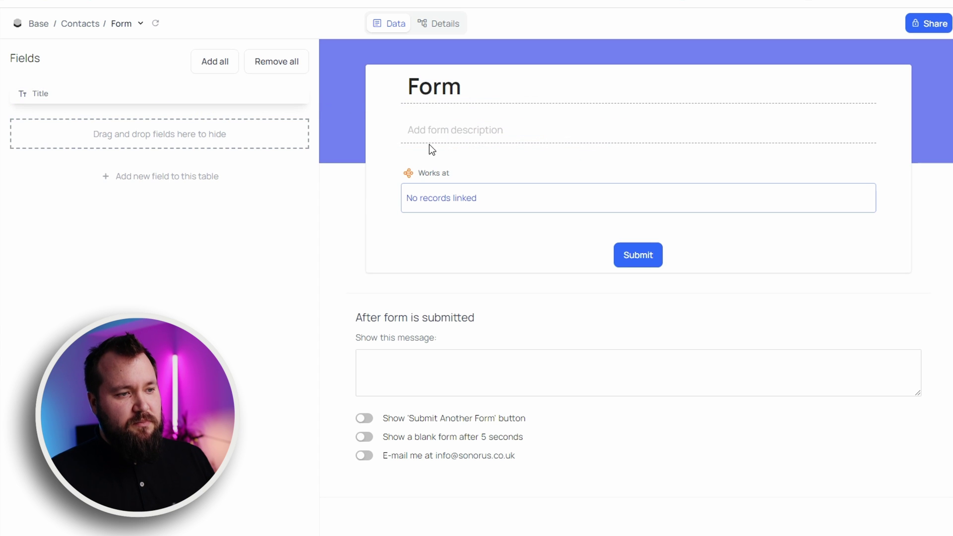
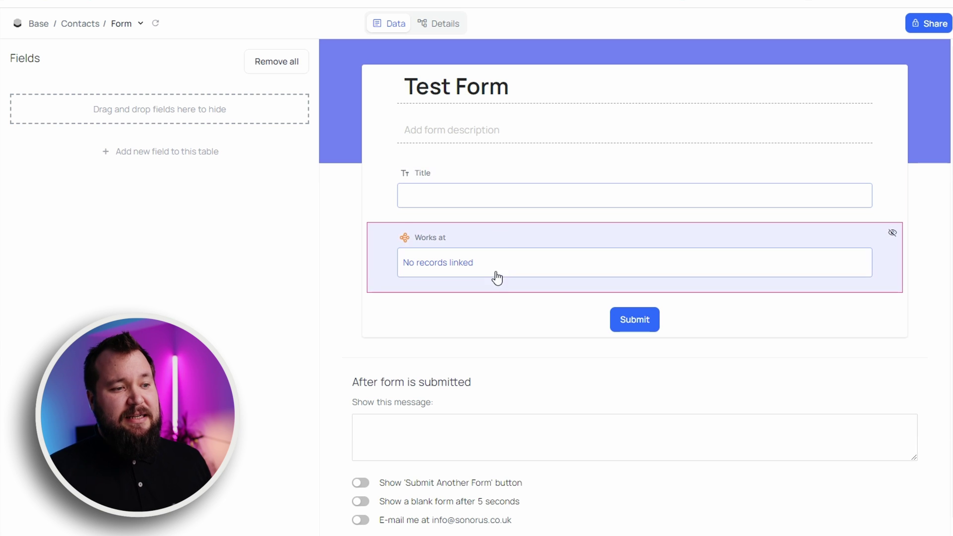
View the public viewing and public access options for sharing the Contacts form and its base
click(487, 194)
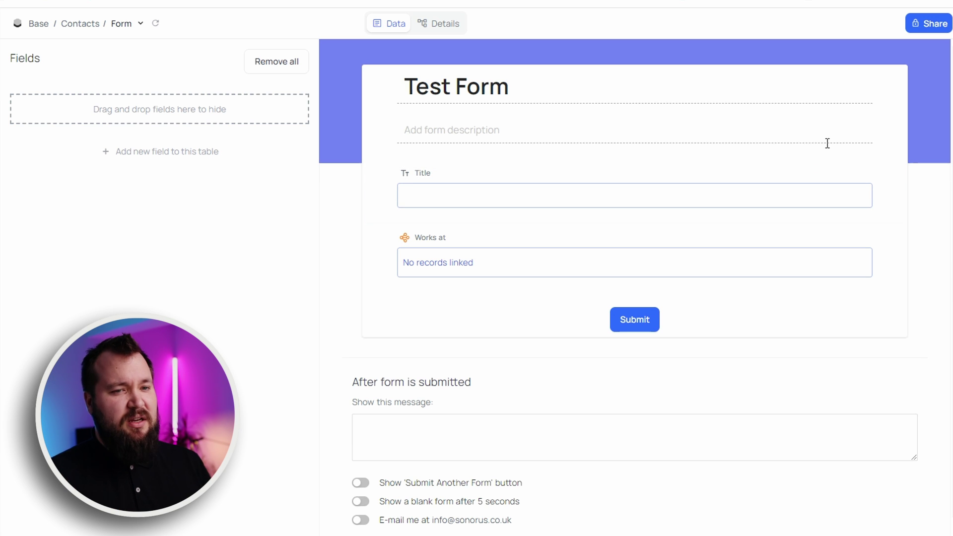
click(931, 24)
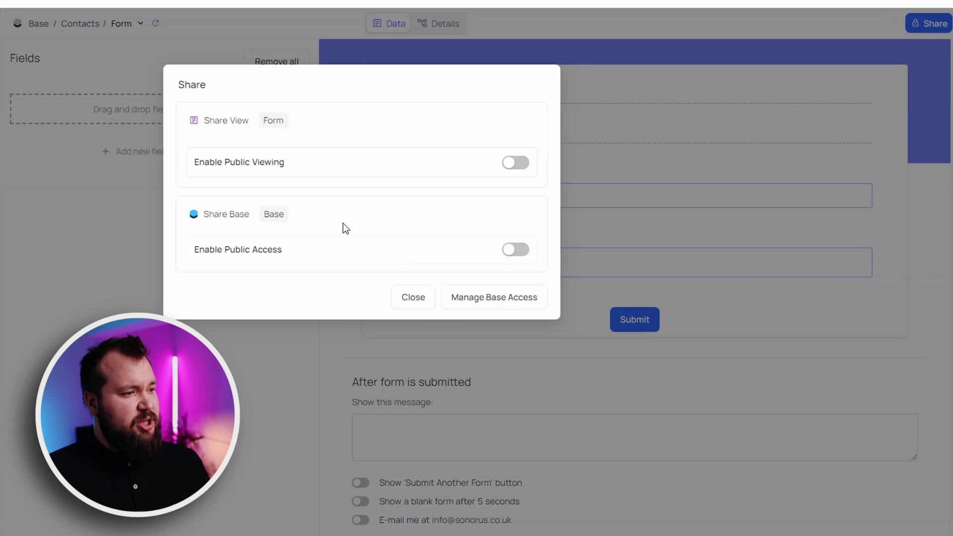
click(665, 101)
click(289, 245)
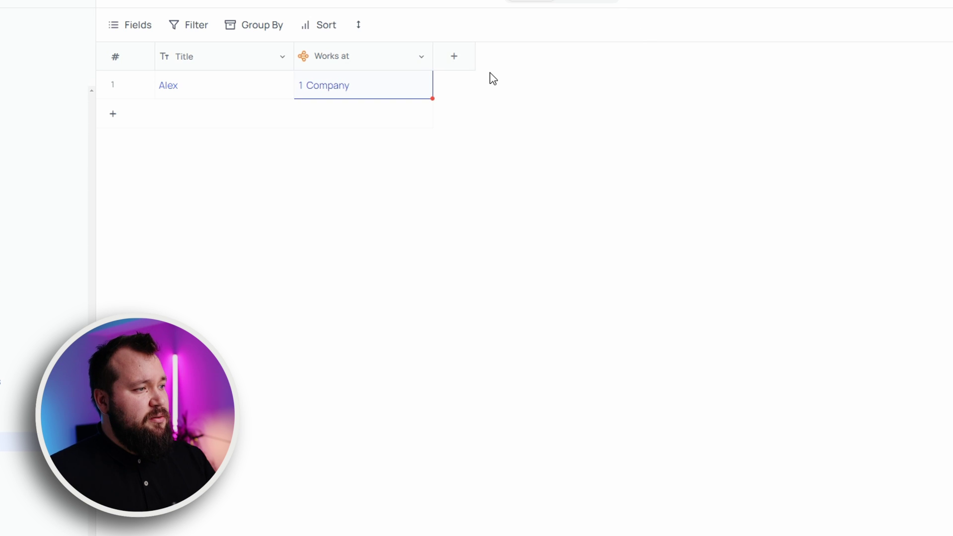
Insert a SingleLineText field named Last Name after the Title column in the Contacts grid
click(249, 60)
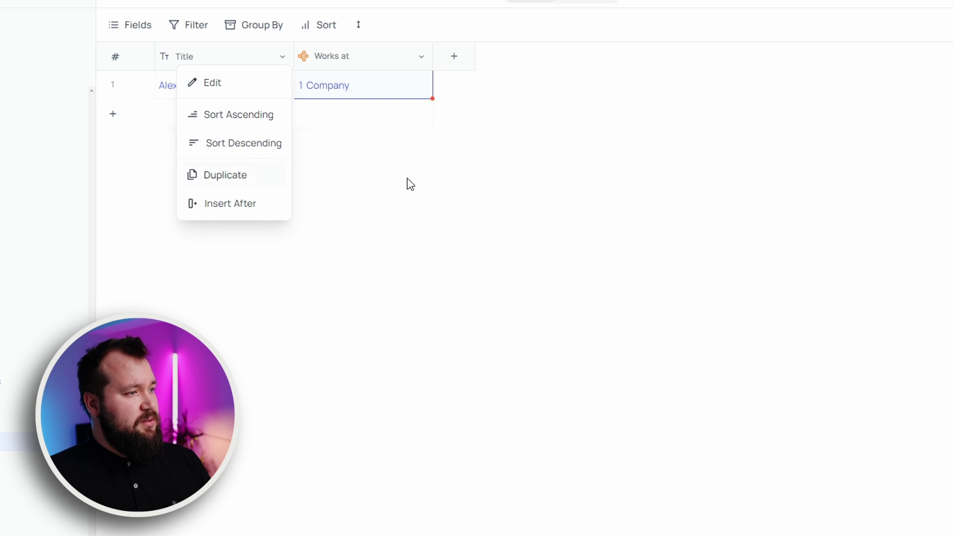
key(Escape)
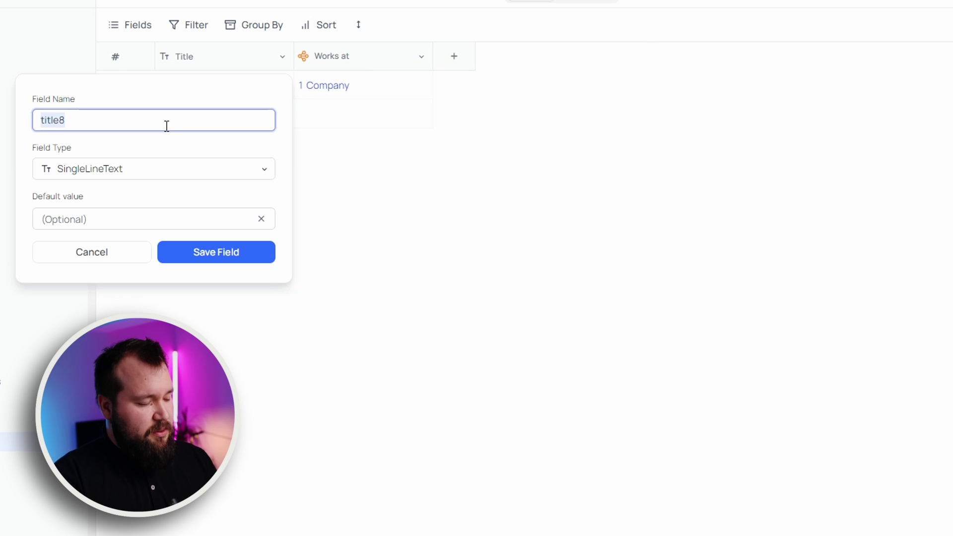
text(Last Name)
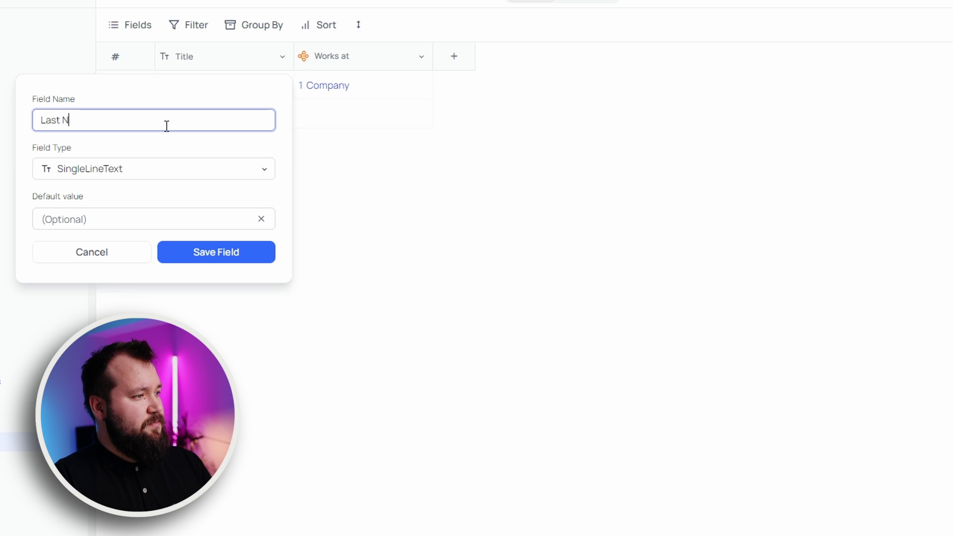
key(Return)
Start a new Contacts field named Full Name with the Formula field type
click(603, 55)
key(BackSpace)
text(Fu)
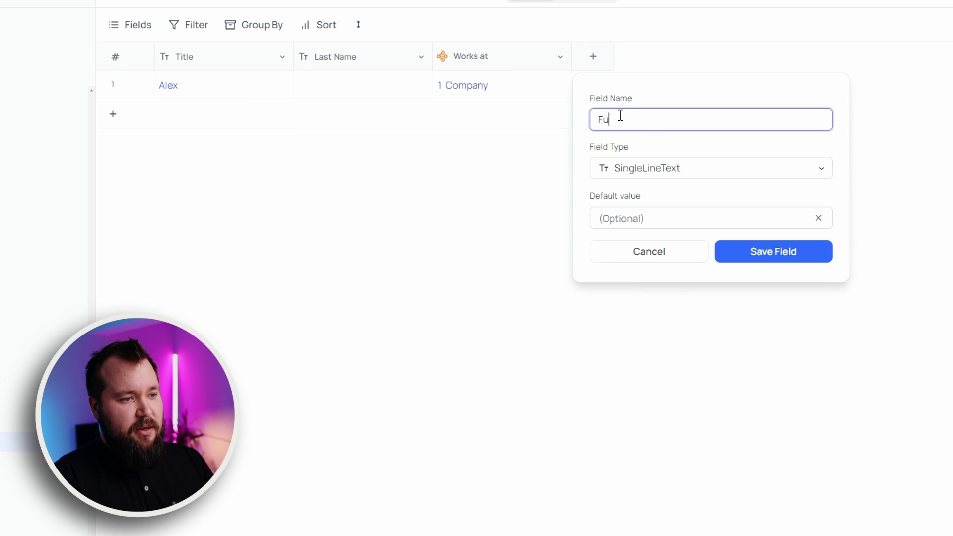
text(ll Name)
click(668, 169)
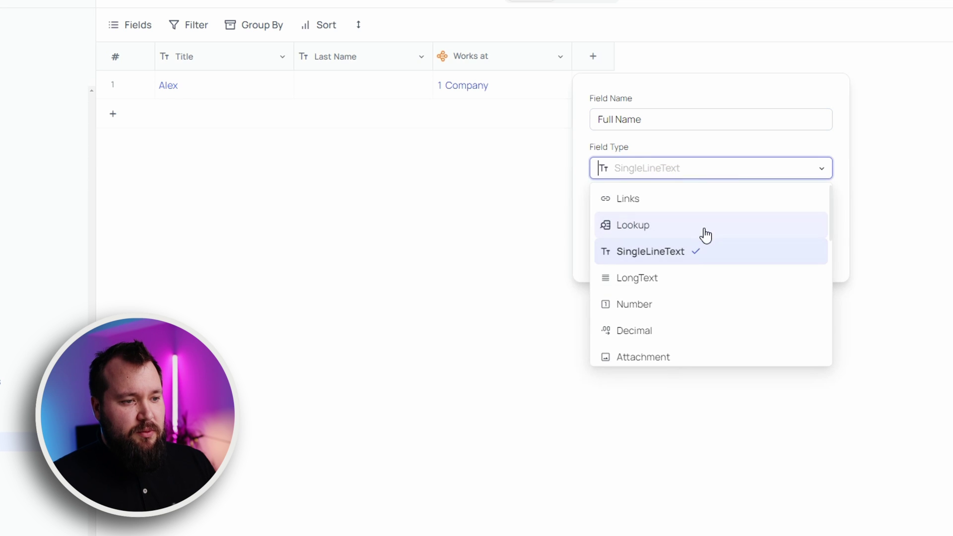
scroll(703, 220, down, 8)
click(672, 314)
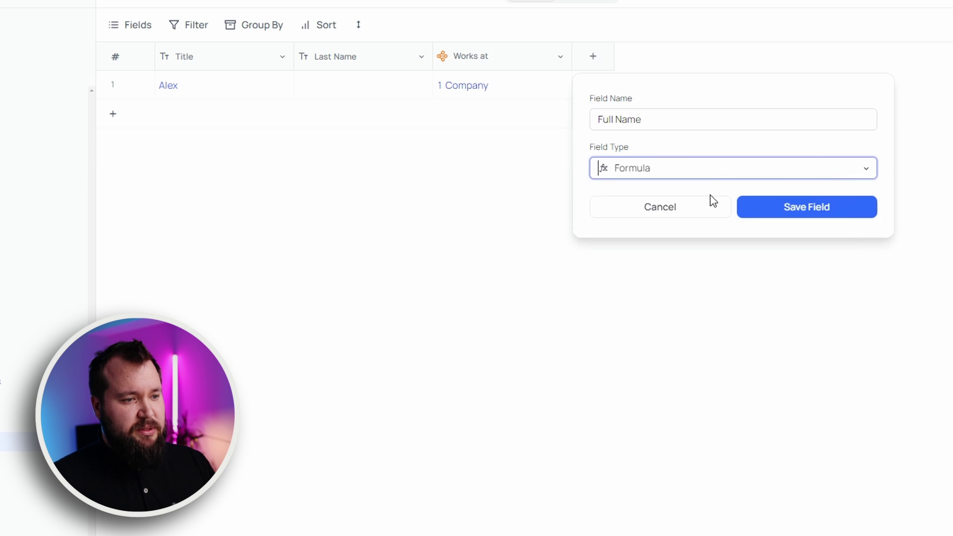
Enter CONCAT({Title}," ",{Last Name}) as the formula of the Full Name field
click(805, 209)
mouse_move(768, 323)
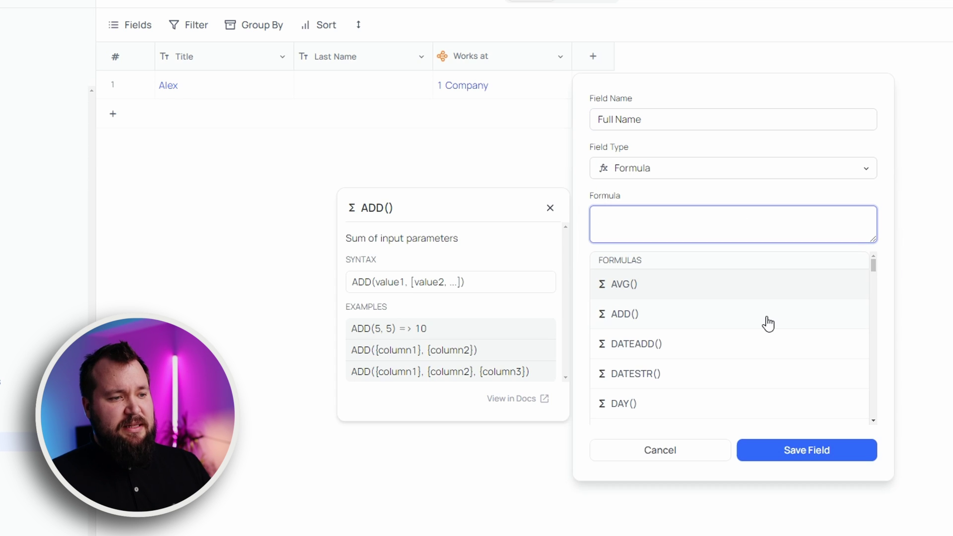
scroll(767, 323, down, 5)
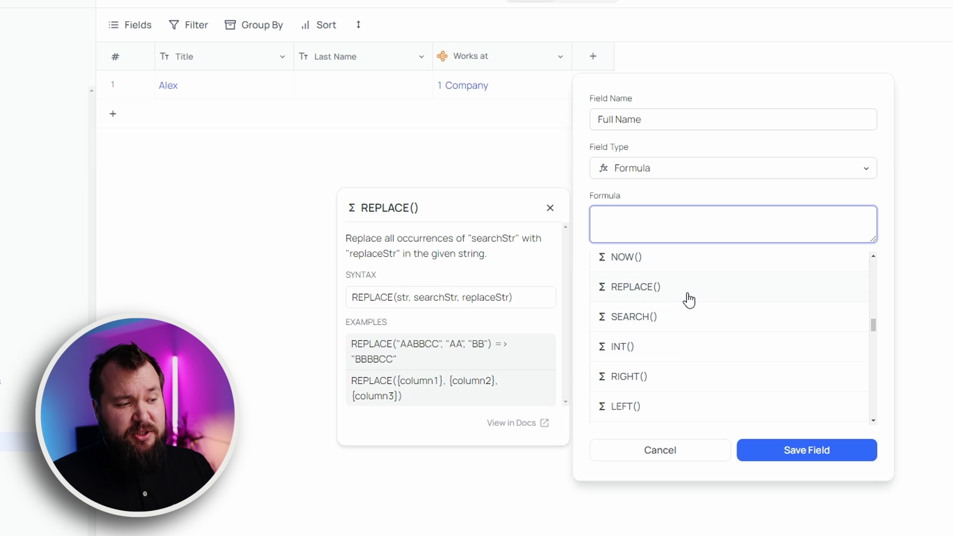
scroll(689, 300, down, 12)
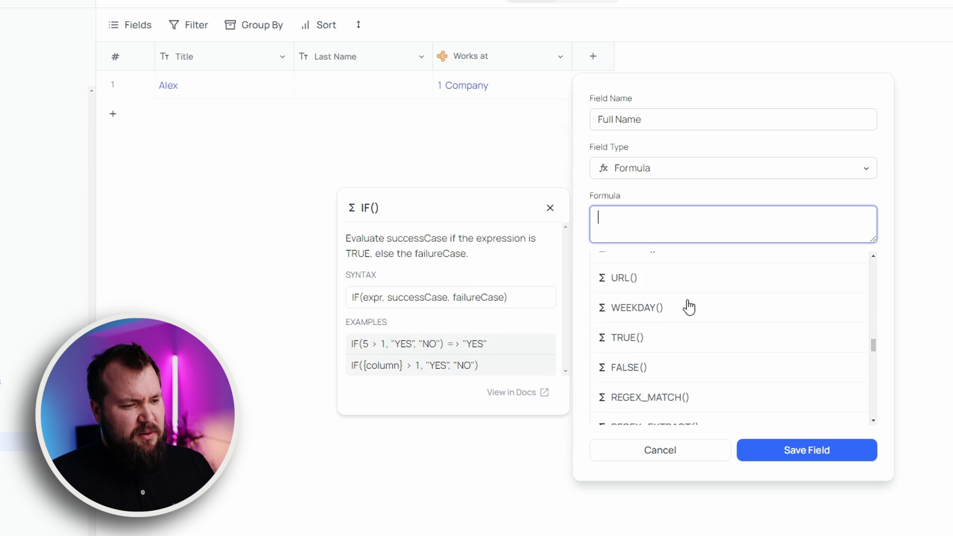
scroll(689, 308, down, 8)
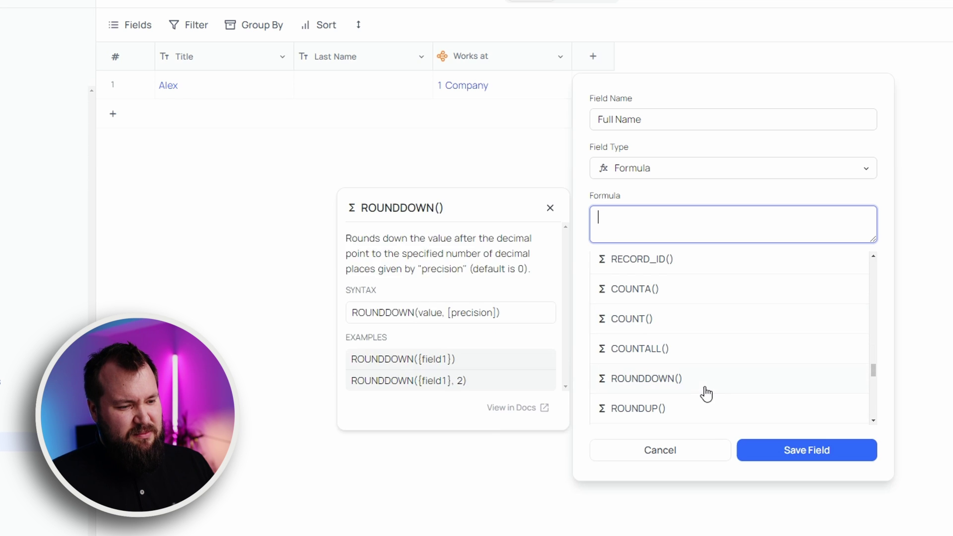
scroll(696, 362, down, 3)
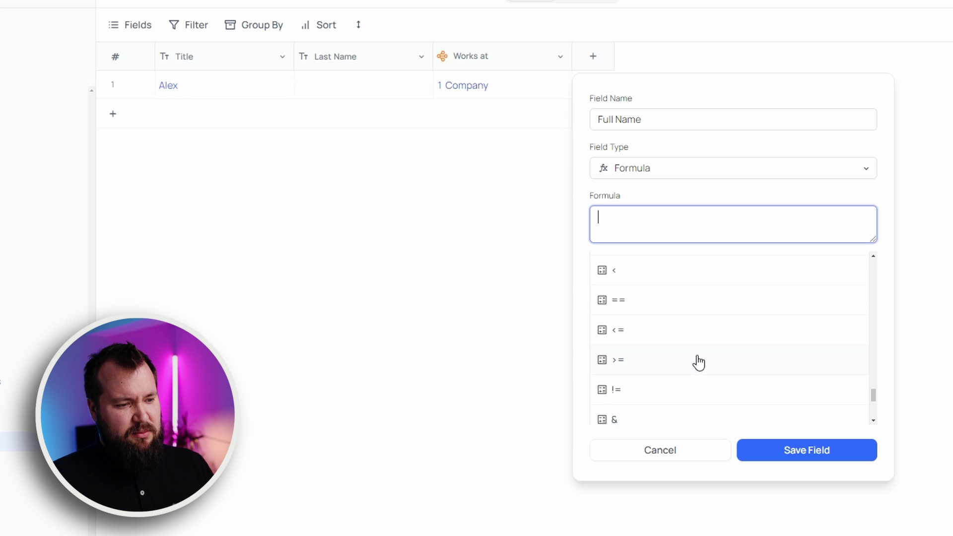
click(624, 217)
text(con)
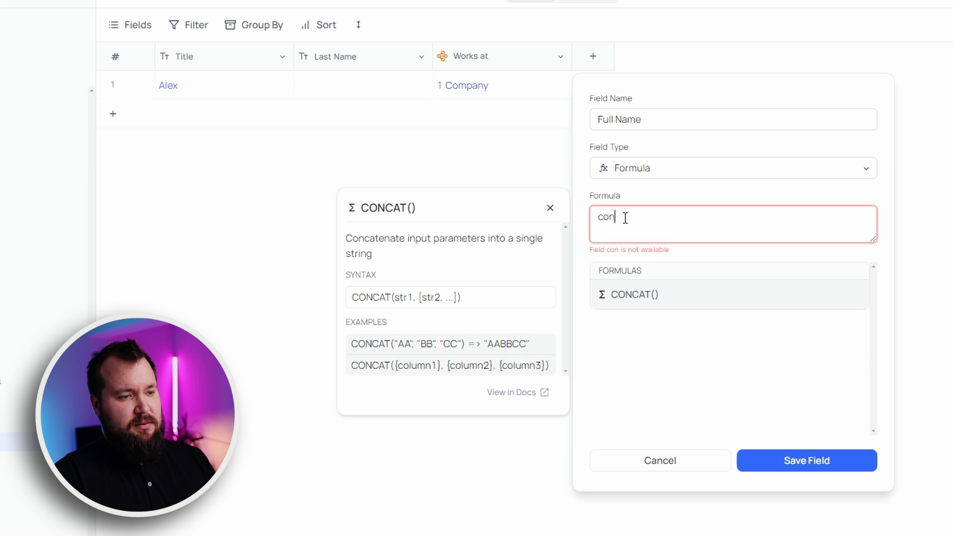
key(Return)
text({Title})
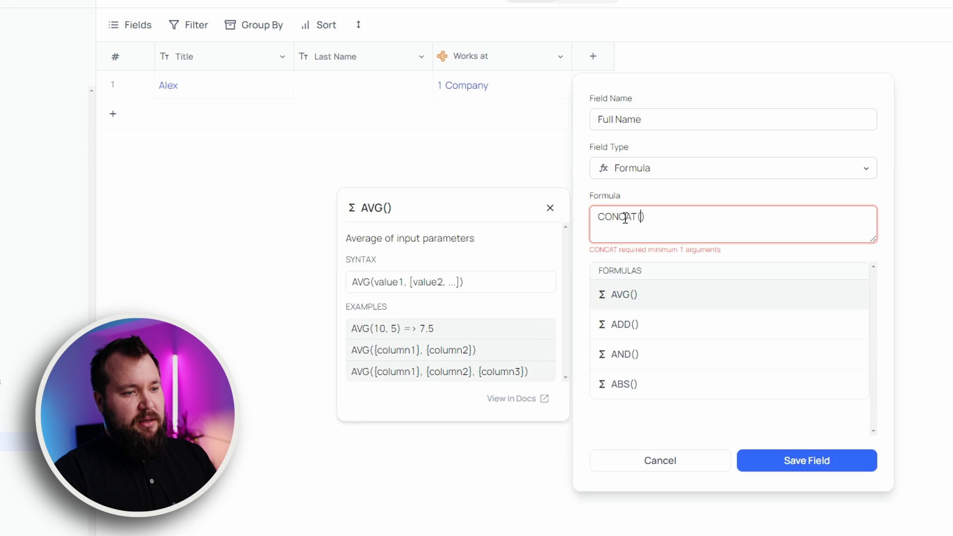
text(," ",last)
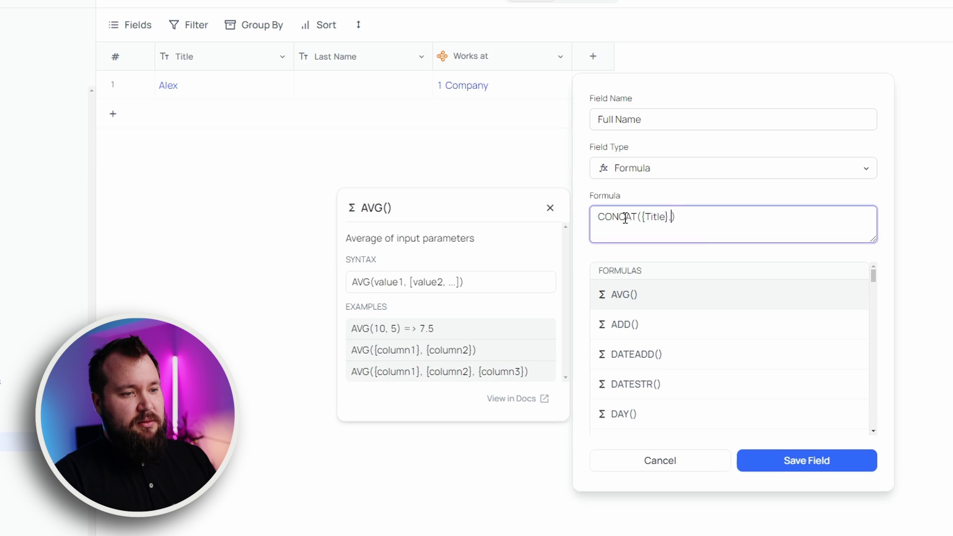
key(Return)
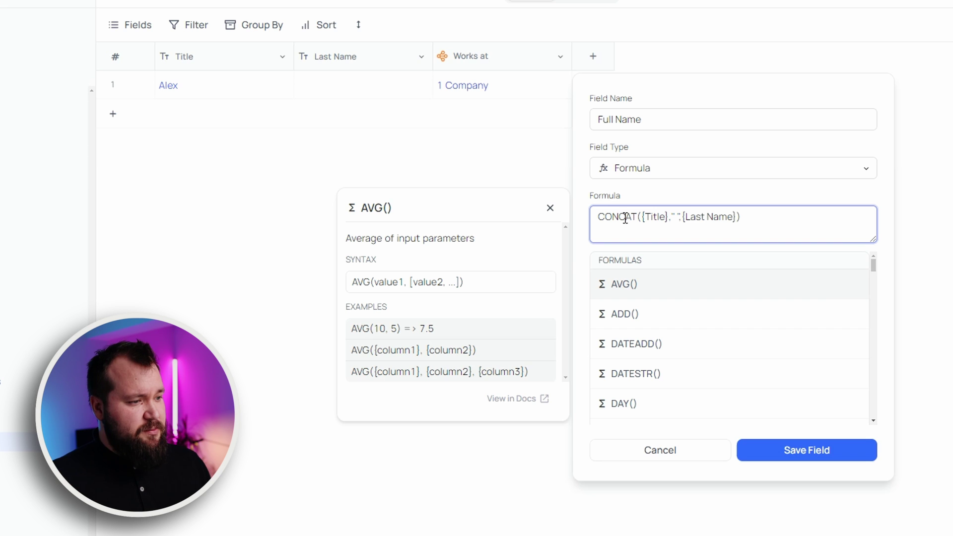
Examine the parts of the CONCAT formula and the available formula functions with their syntax examples
click(654, 216)
click(628, 217)
click(666, 221)
click(782, 227)
click(628, 218)
click(631, 218)
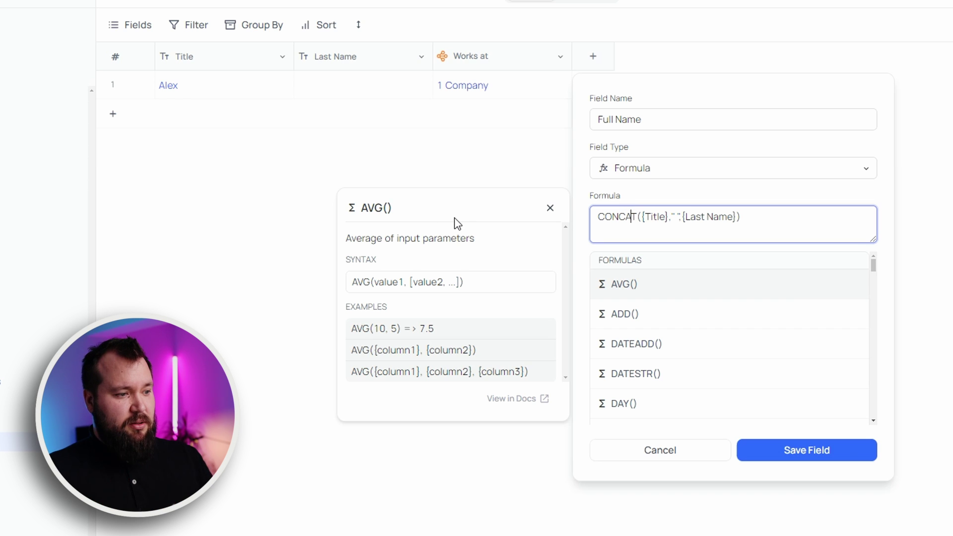
click(778, 216)
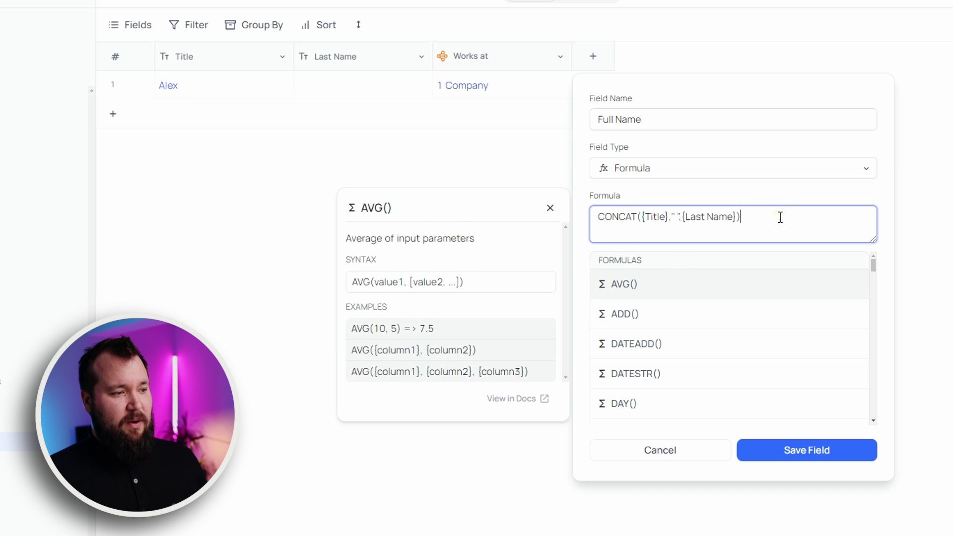
scroll(689, 304, down, 5)
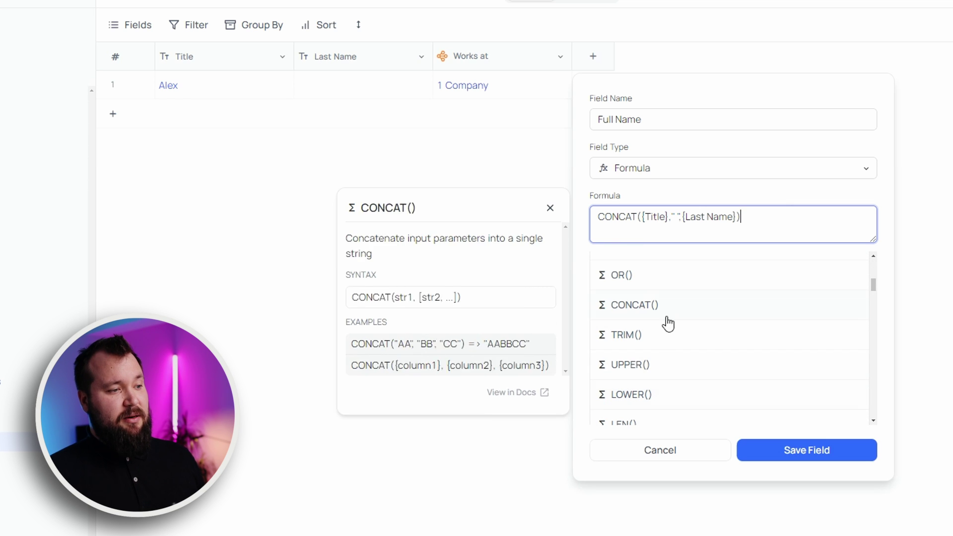
scroll(715, 346, up, 5)
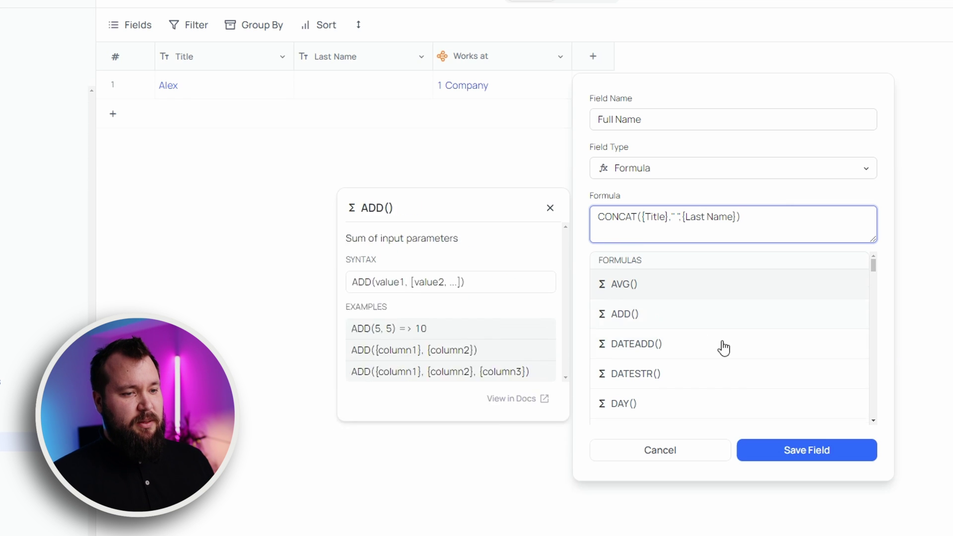
click(621, 222)
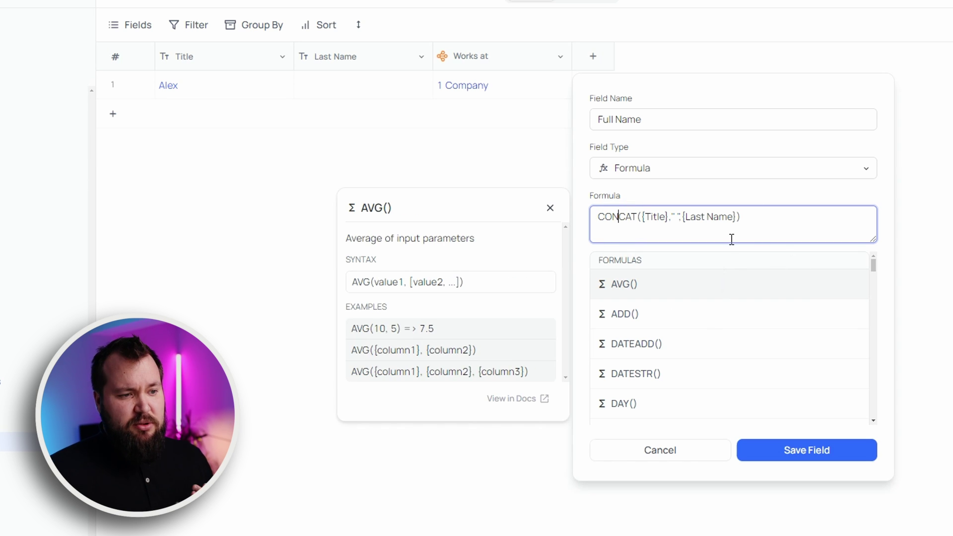
scroll(710, 335, down, 4)
scroll(711, 334, down, 6)
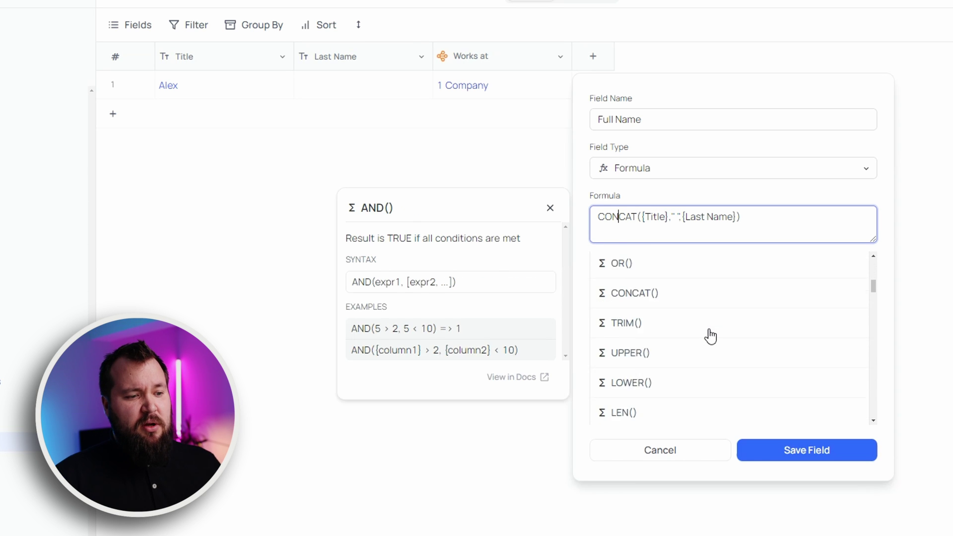
Look up functions matching "sel" at the end of the CONCAT formula and clear that text
click(784, 222)
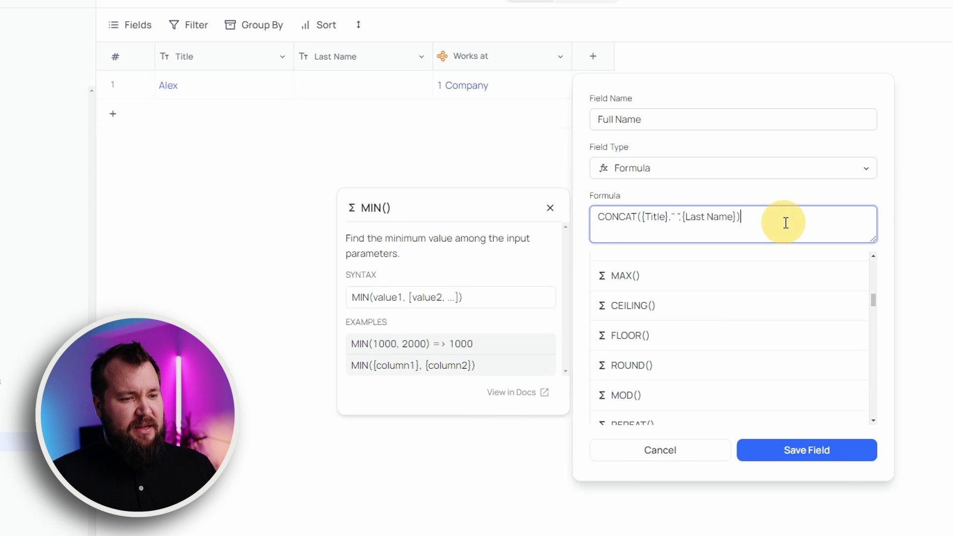
text(se)
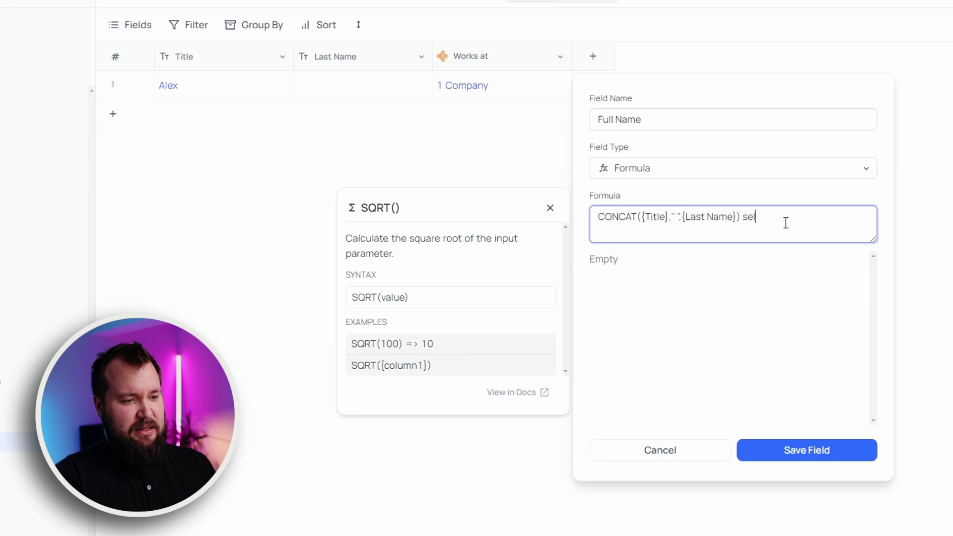
key(BackSpace)
key(BackSpace)
key(BackSpace)
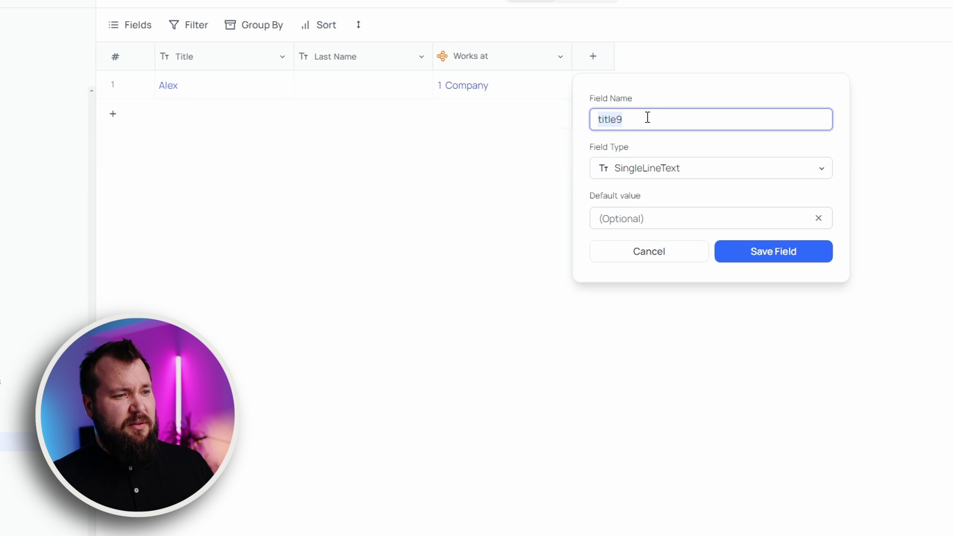
Add a new Geometry field to the Contacts table, keeping its default name title9
click(681, 165)
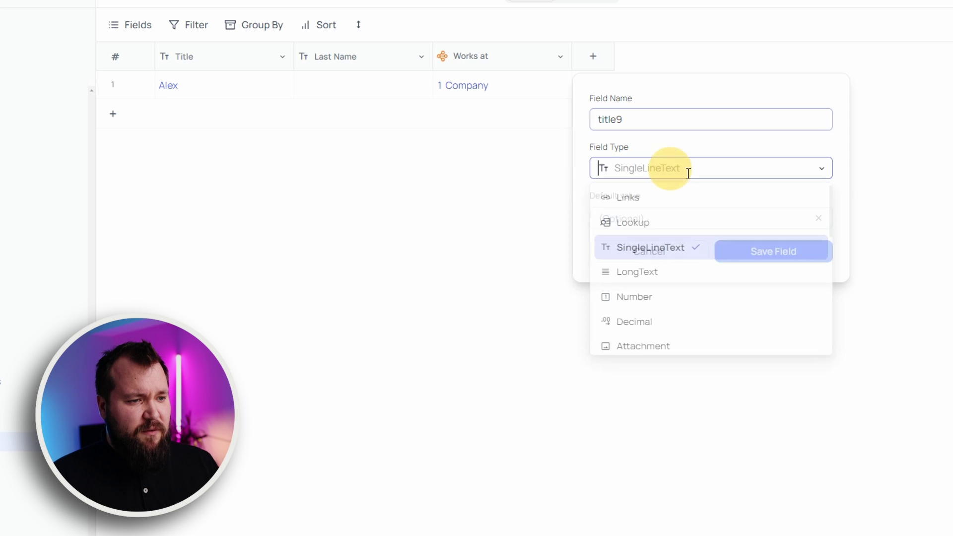
scroll(673, 229, down, 5)
scroll(678, 241, up, 2)
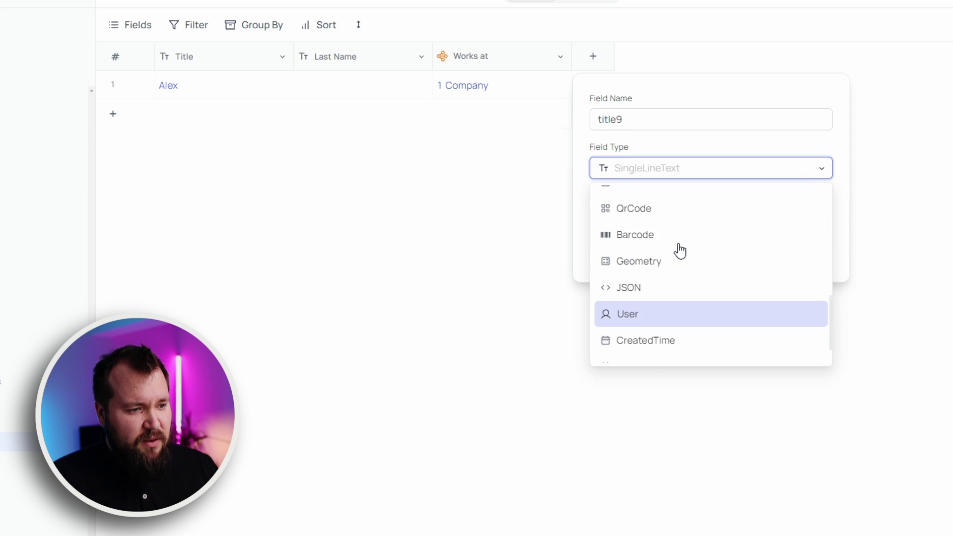
click(682, 258)
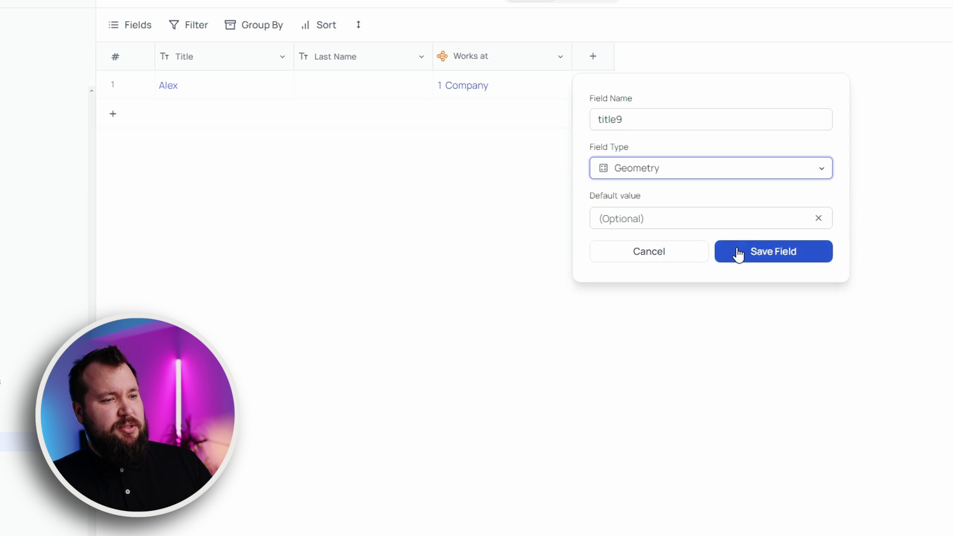
click(738, 253)
Examine the geometry field's cell in the first contact and the options available for the field
double_click(649, 63)
click(422, 192)
click(623, 84)
click(657, 66)
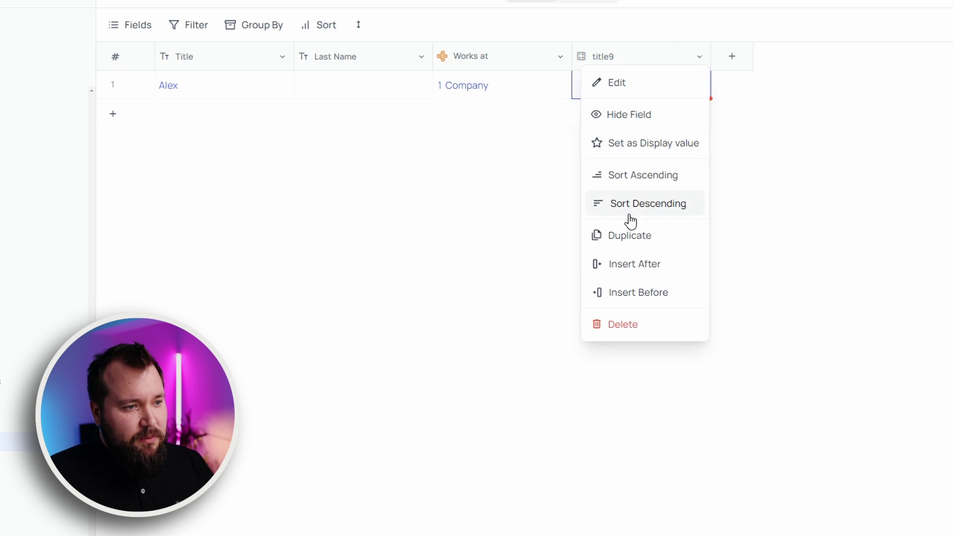
click(652, 144)
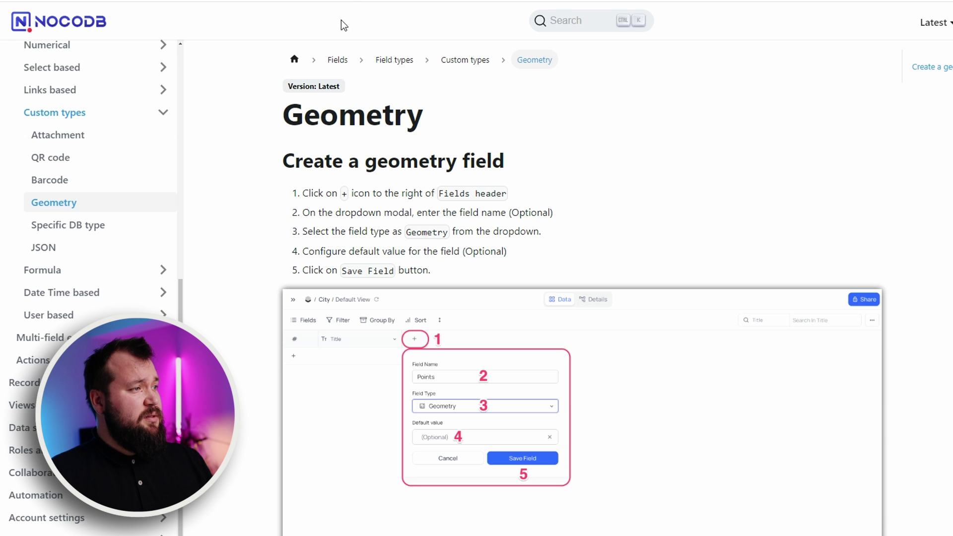
Switch to the NocoDB documentation and read the Geometry page's instructions for creating a geometry field
scroll(342, 155, down, 1)
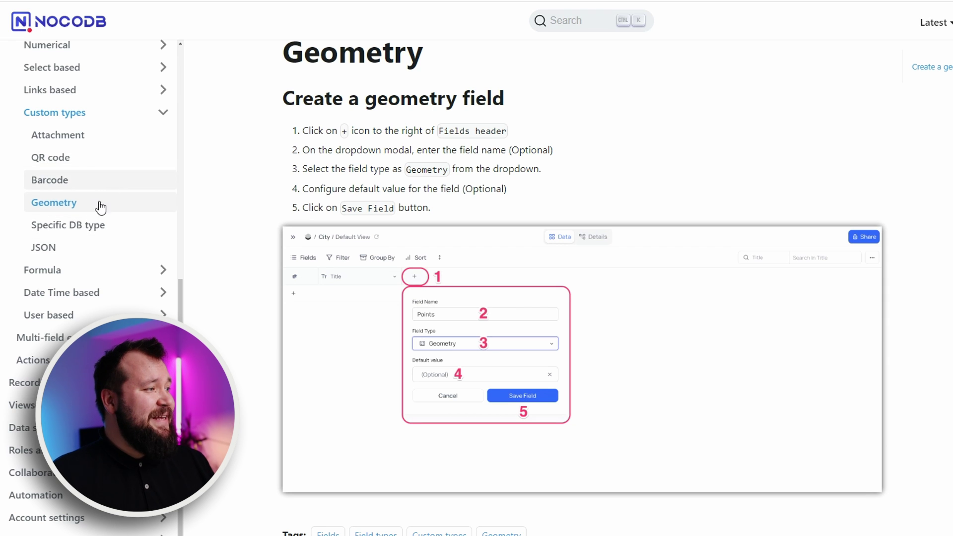
Review the Geometry page's creation steps, illustration and neighbouring custom field types for guidance on using a geometry field
scroll(168, 219, up, 1)
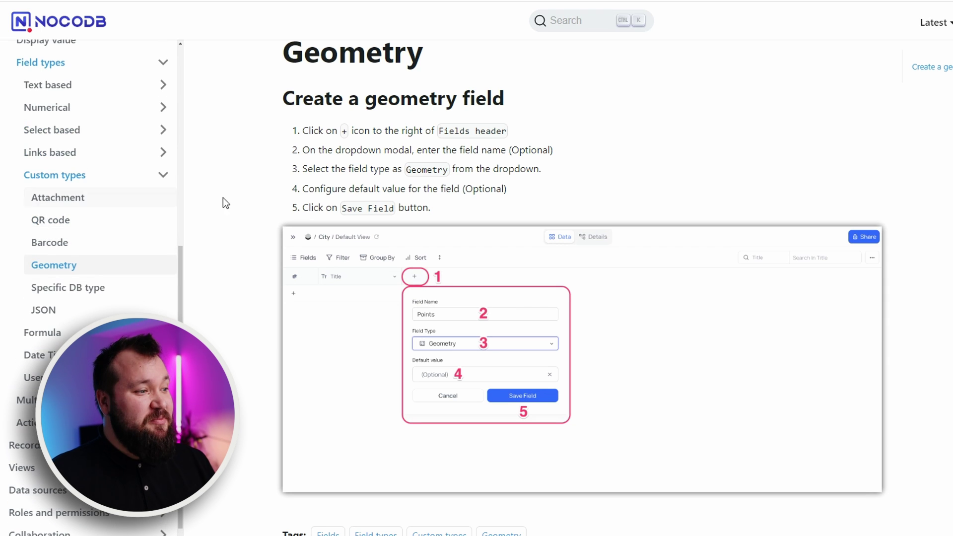
scroll(330, 89, up, 1)
double_click(330, 90)
click(319, 149)
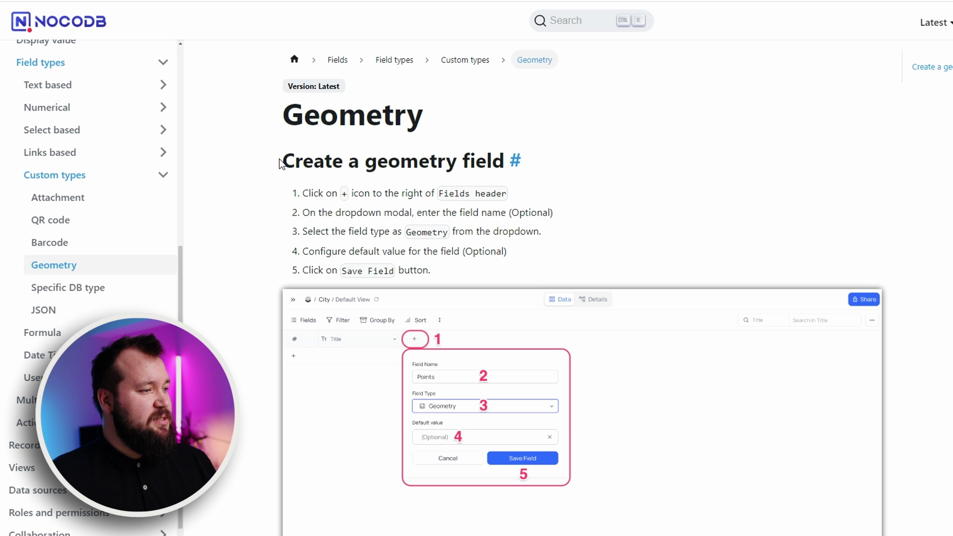
drag(301, 161, 493, 169)
click(373, 167)
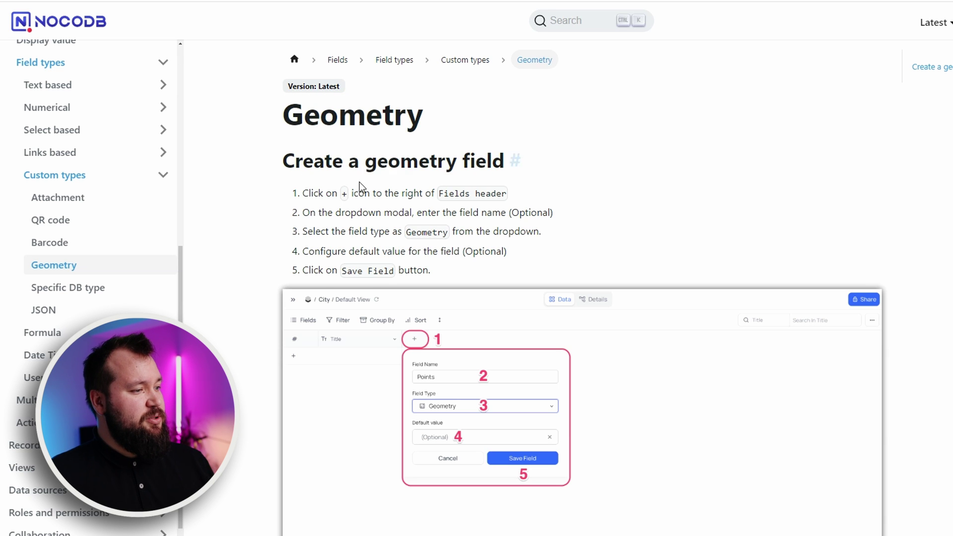
scroll(525, 240, down, 5)
scroll(222, 315, up, 4)
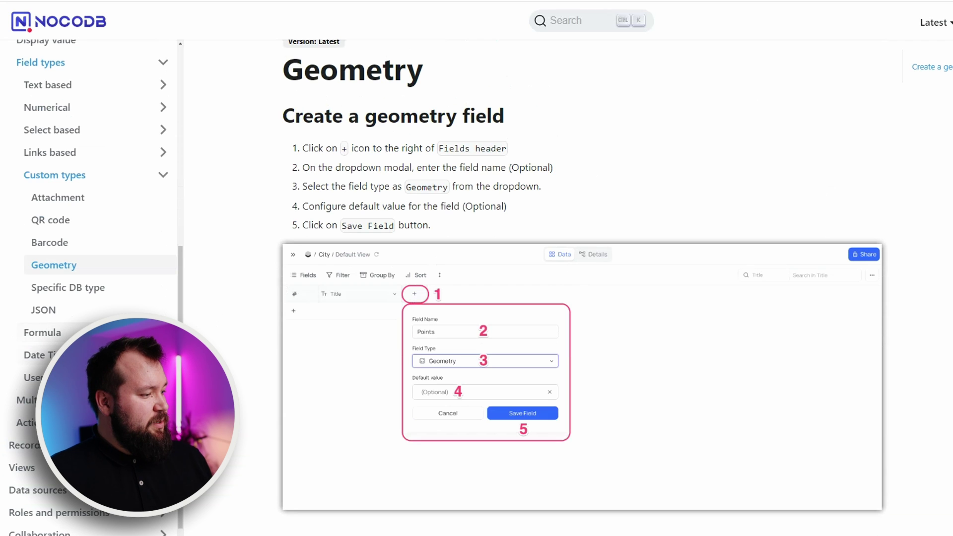
scroll(89, 199, down, 2)
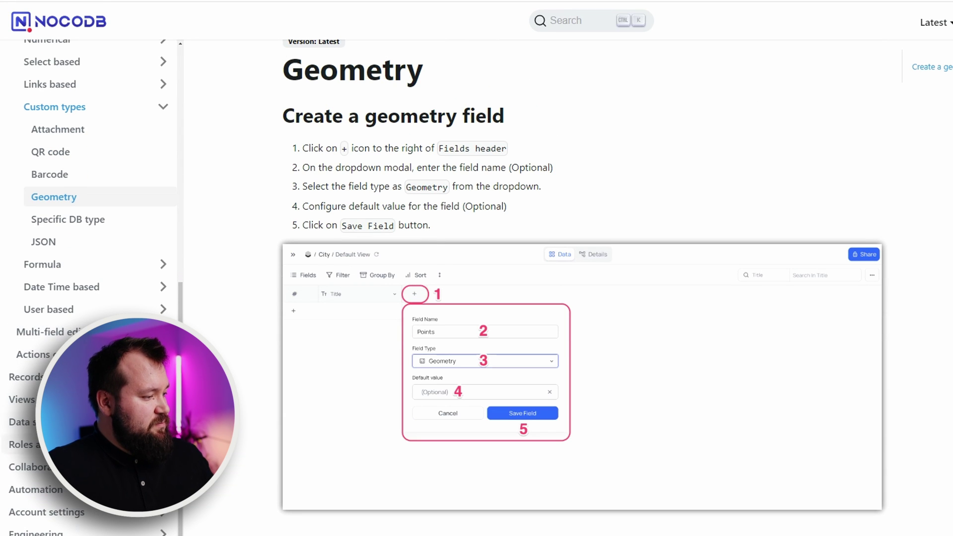
scroll(421, 219, down, 1)
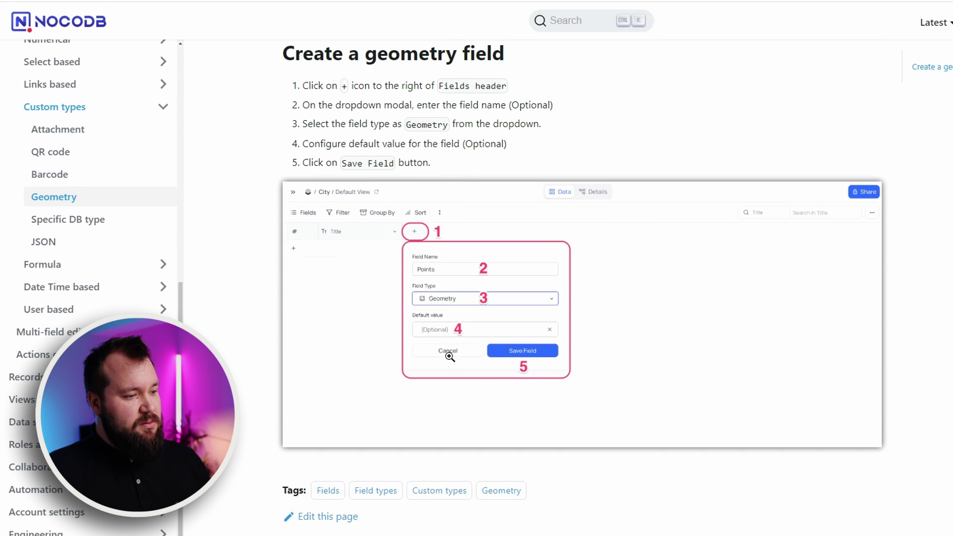
scroll(720, 360, up, 2)
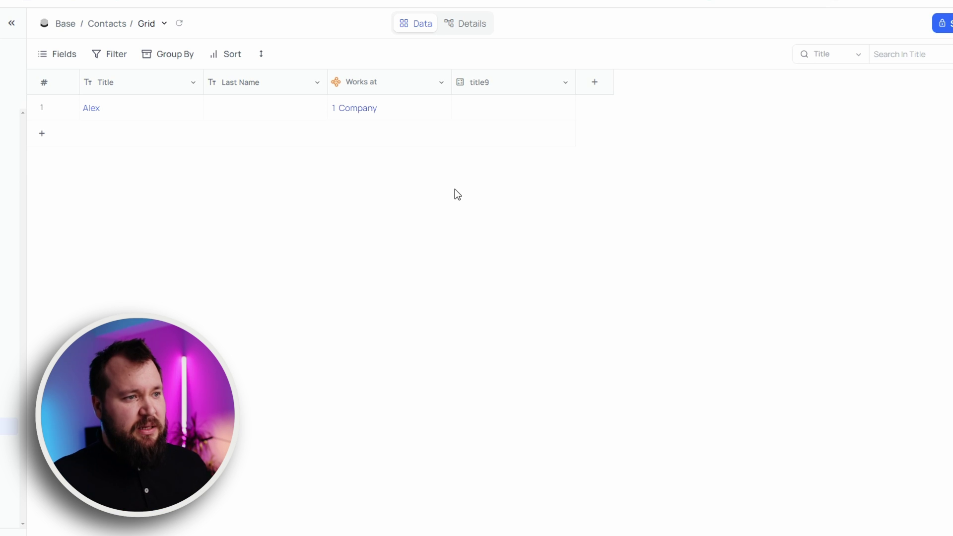
Open the Contacts table's details and examine the relations diagram linking Contacts and Companies
click(473, 25)
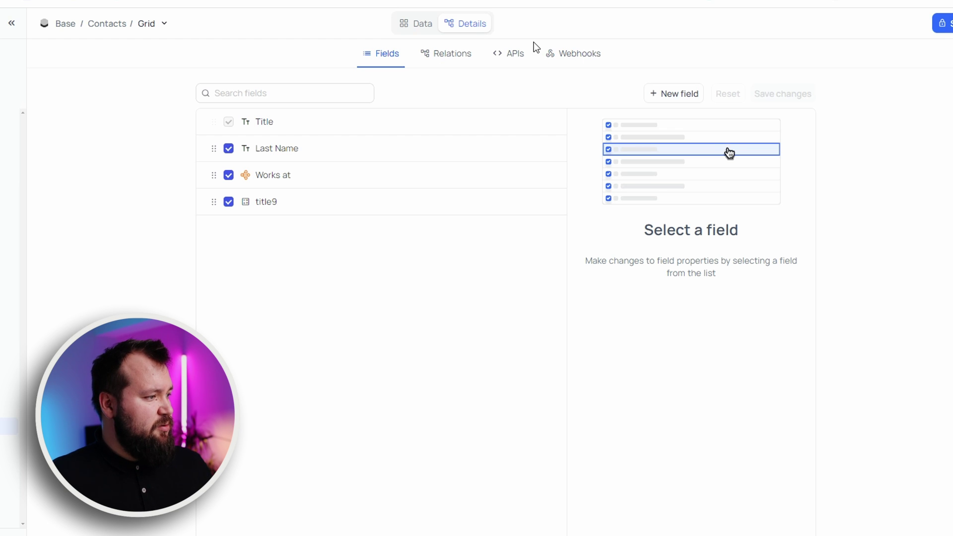
click(430, 54)
drag(389, 202, 373, 247)
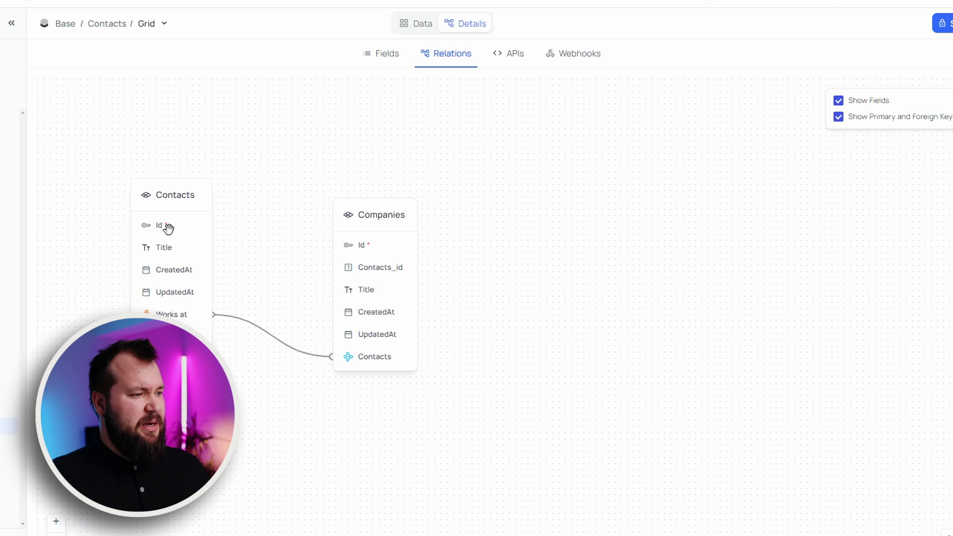
View the Contacts table's API snippets and inspect the Shell Curl request, including its authentication header
click(506, 58)
double_click(304, 181)
drag(250, 195, 214, 200)
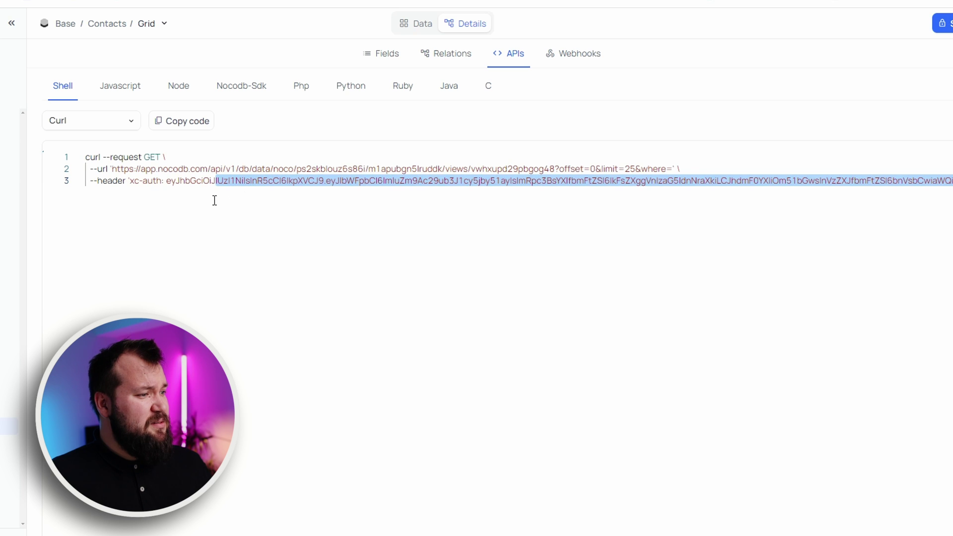
click(142, 196)
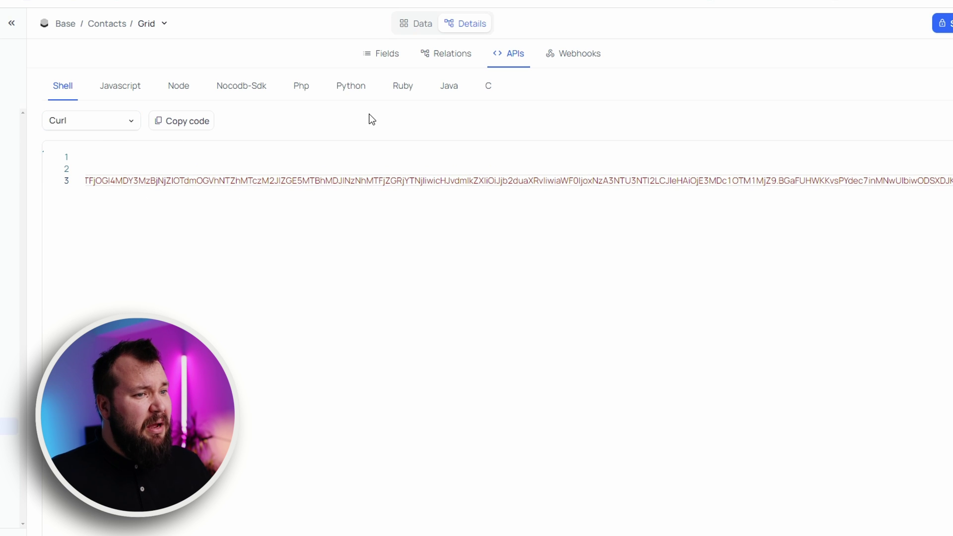
Show the Contacts table's webhooks and read the introductory text about automations and change notifications
click(566, 57)
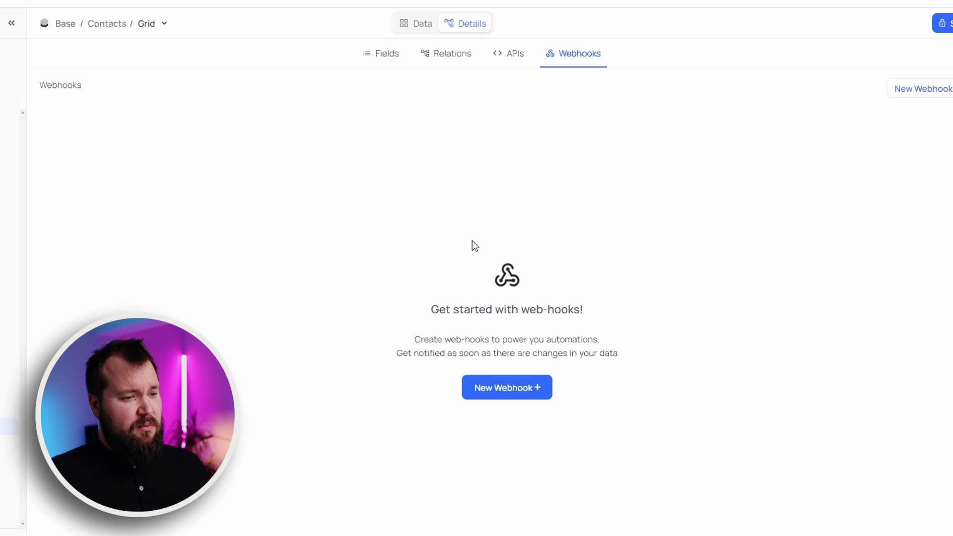
drag(414, 339, 618, 351)
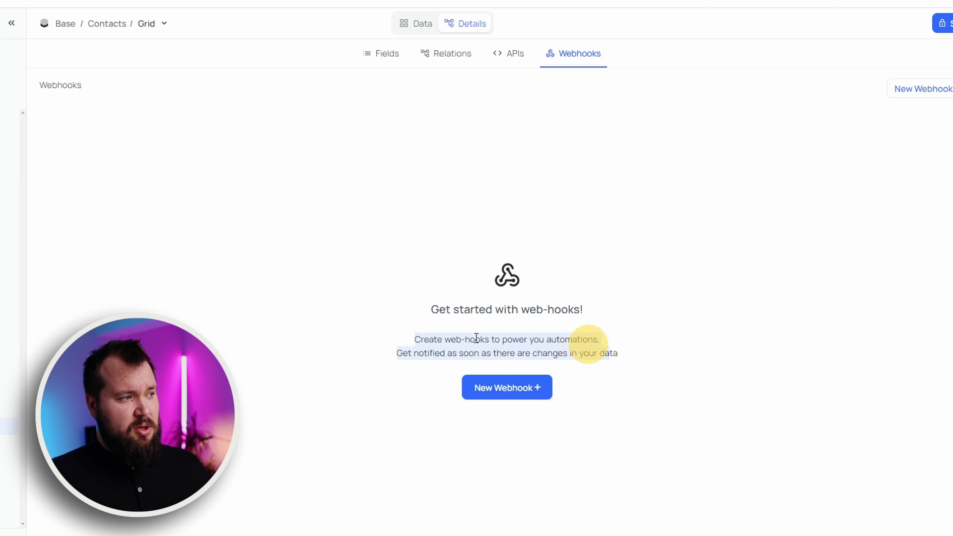
click(618, 351)
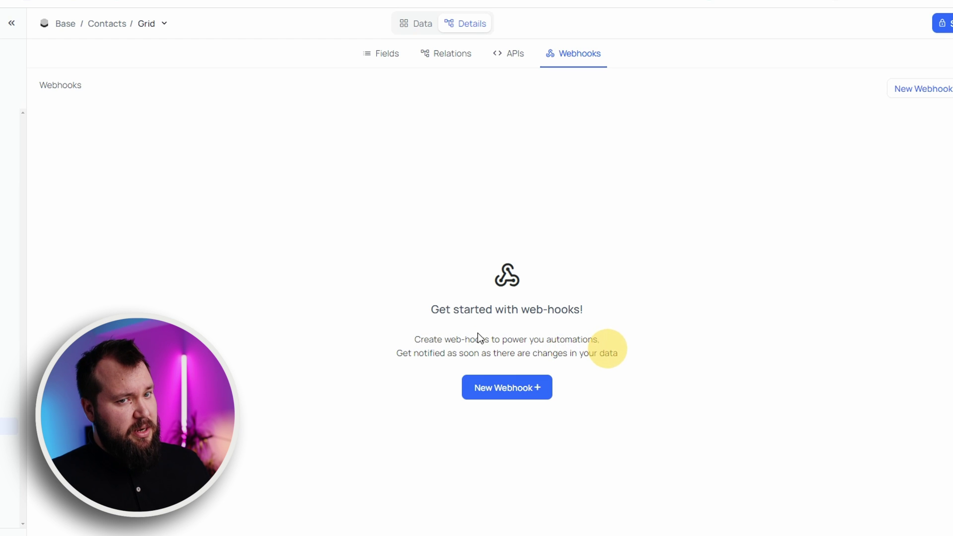
Start a new webhook for the Contacts table and look through its settings down to the sample payload
click(921, 97)
scroll(541, 403, down, 3)
scroll(541, 403, down, 3)
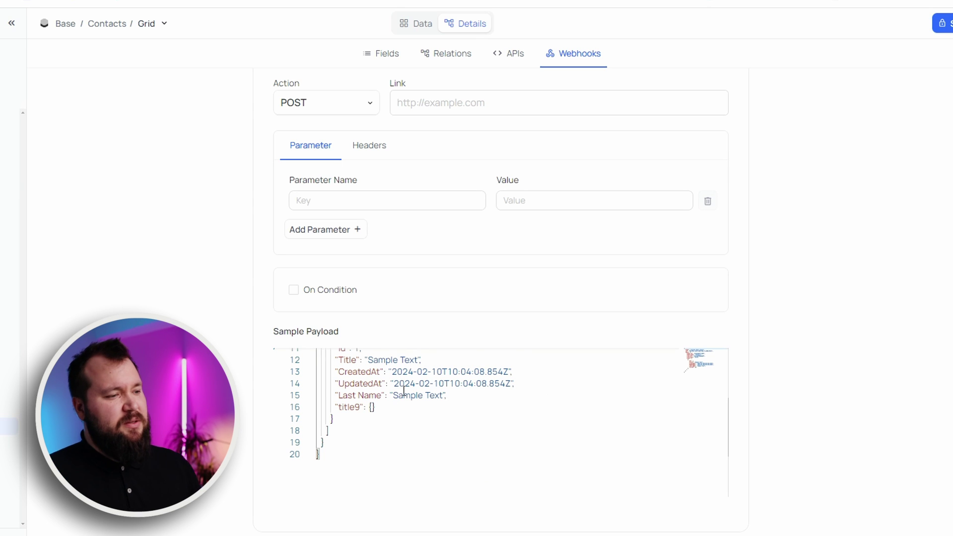
scroll(449, 401, up, 3)
scroll(491, 313, up, 3)
Inspect the new webhook's name and request action choices, and return to the webhooks list without saving
click(349, 156)
triple_click(349, 158)
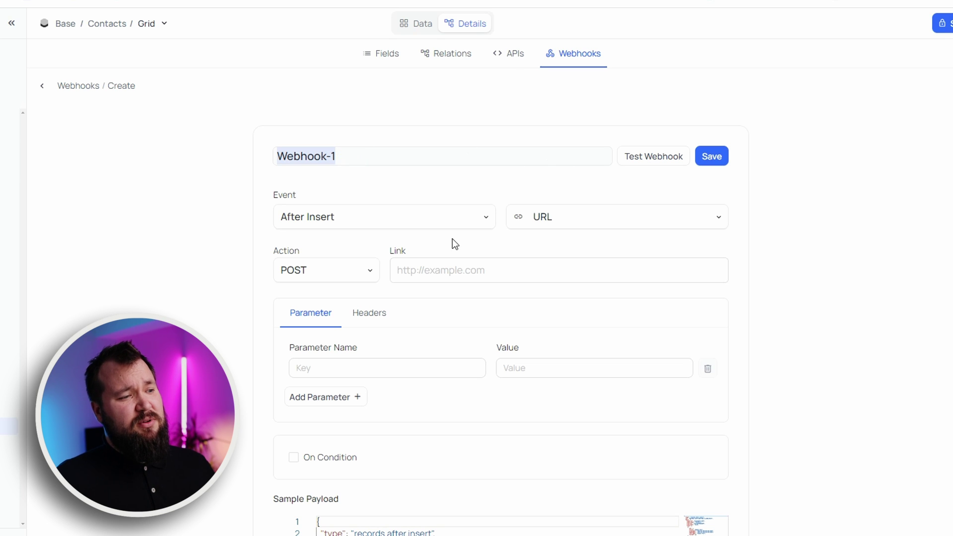
click(334, 266)
click(334, 266)
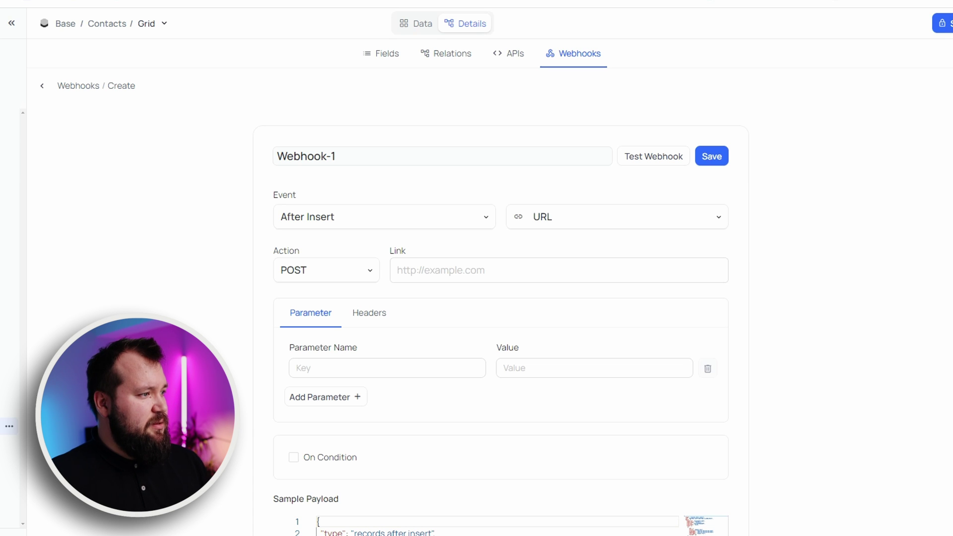
click(44, 89)
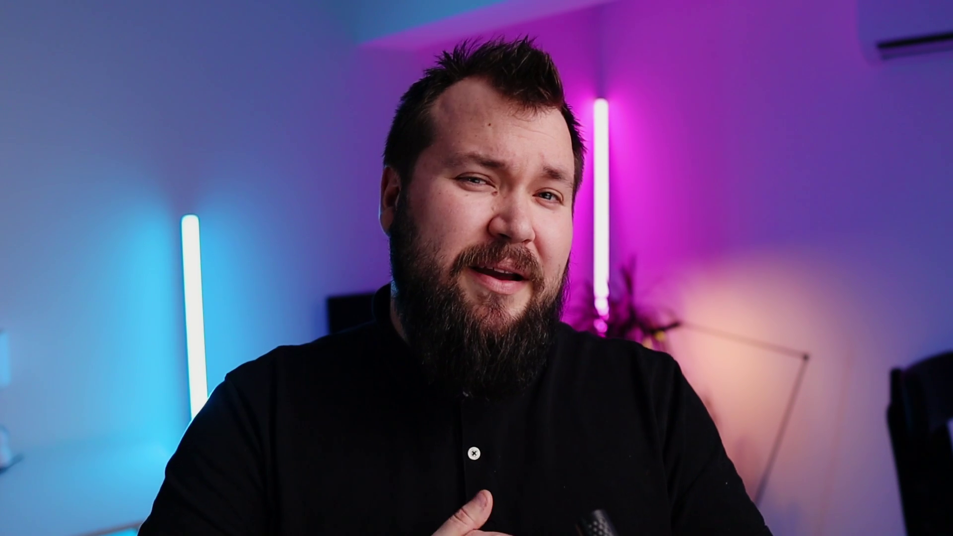